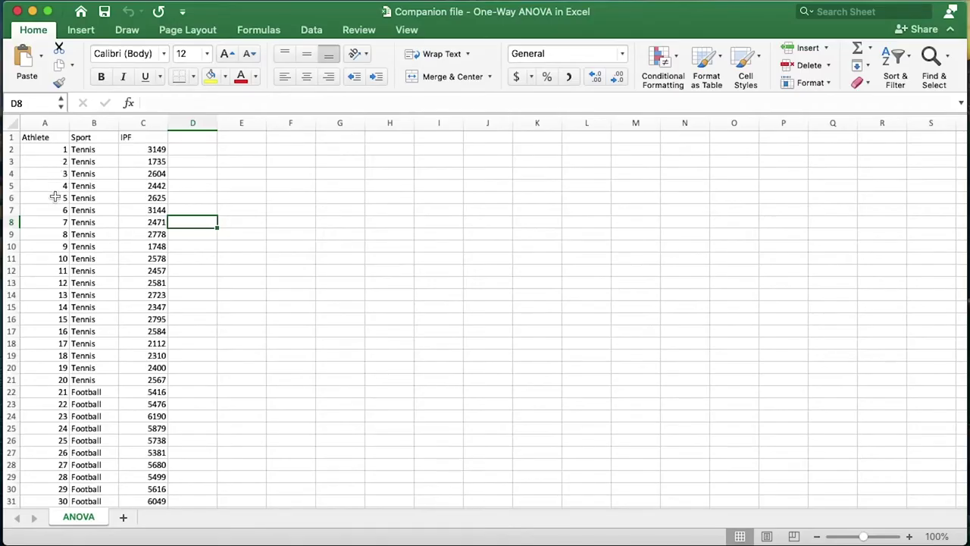
Scroll through the IPF data to locate the Tennis, Football and Basketball rows.
scroll(58, 262, down, 5)
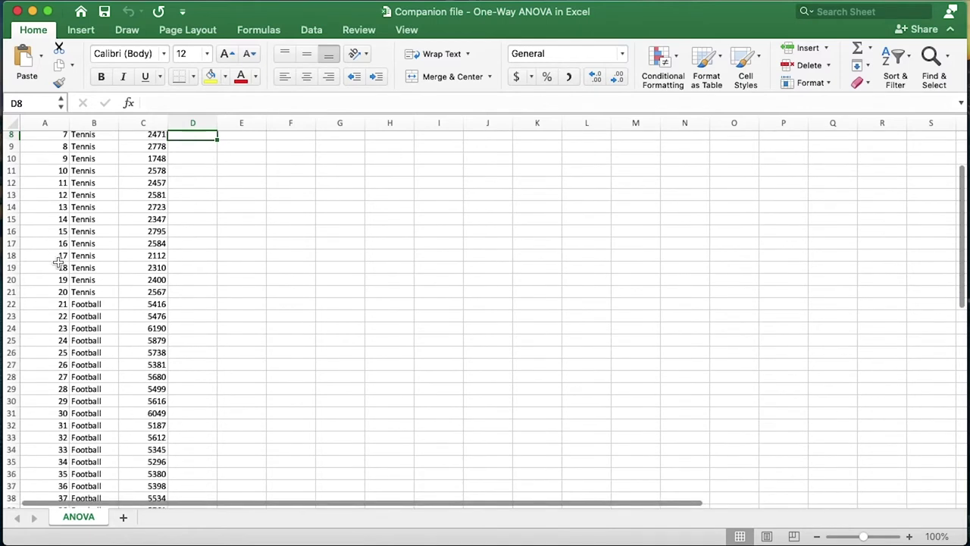
scroll(59, 262, down, 2)
scroll(59, 262, up, 7)
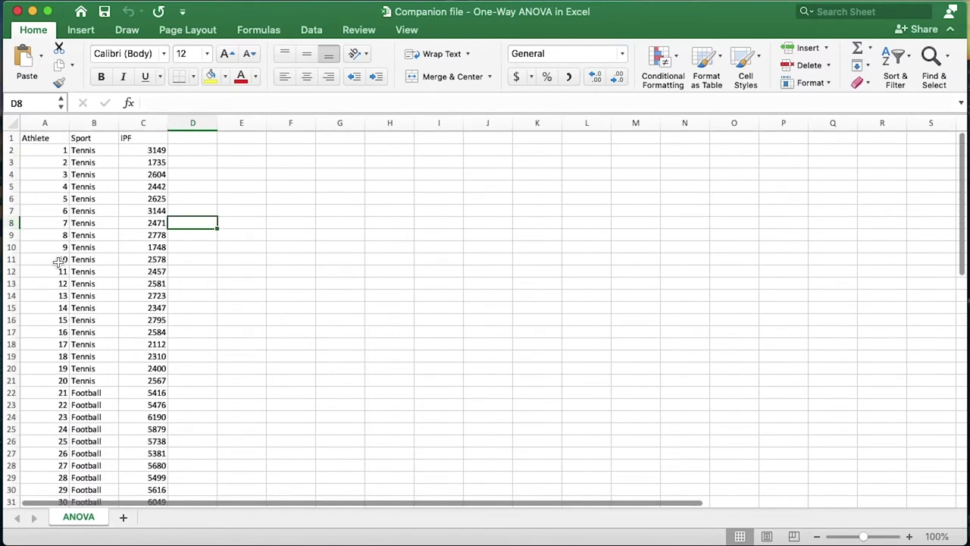
scroll(58, 263, down, 2)
scroll(58, 262, down, 1)
click(110, 196)
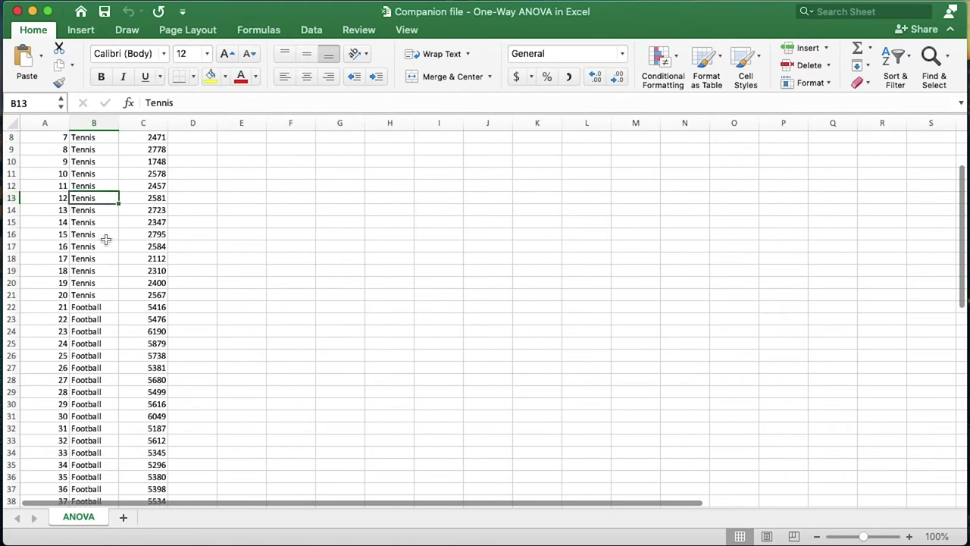
scroll(93, 295, down, 3)
click(90, 333)
scroll(95, 336, down, 4)
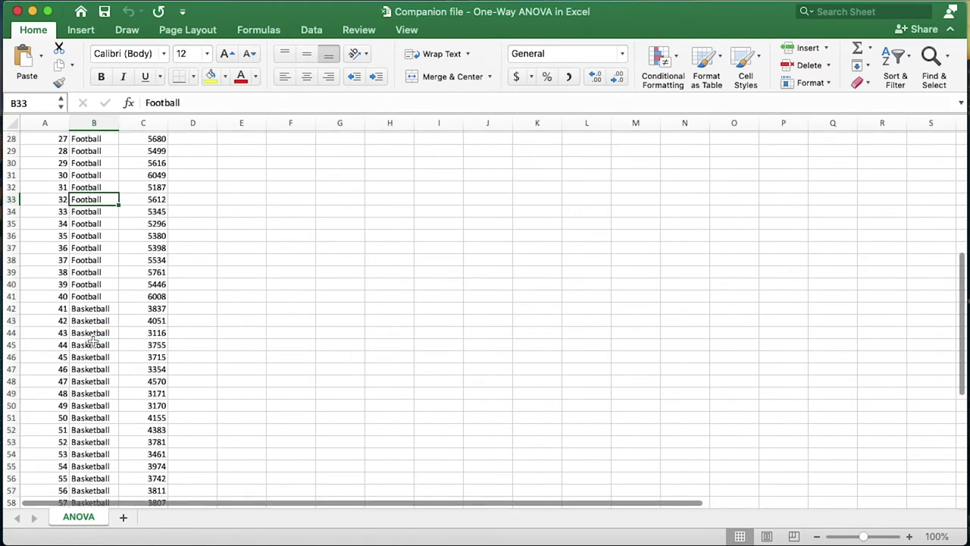
click(92, 376)
scroll(104, 334, up, 9)
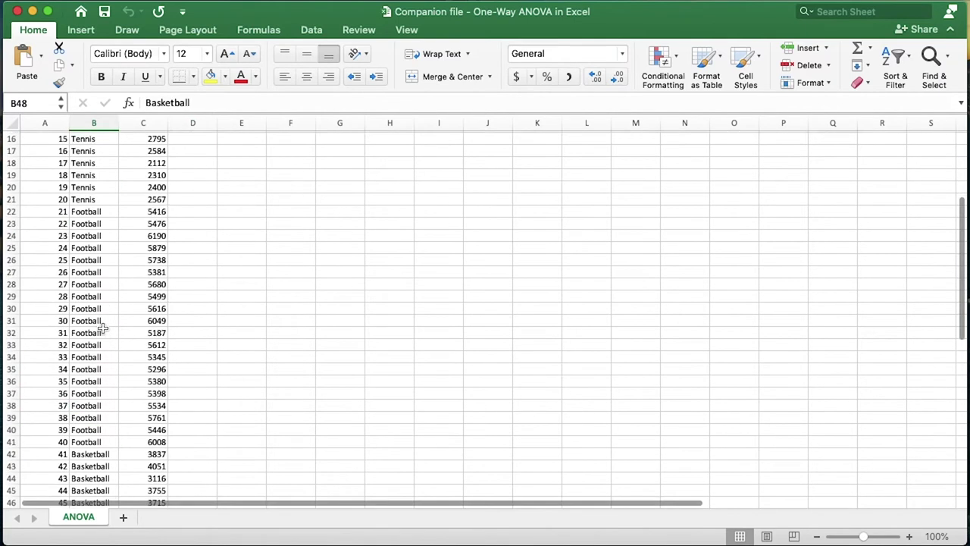
click(144, 123)
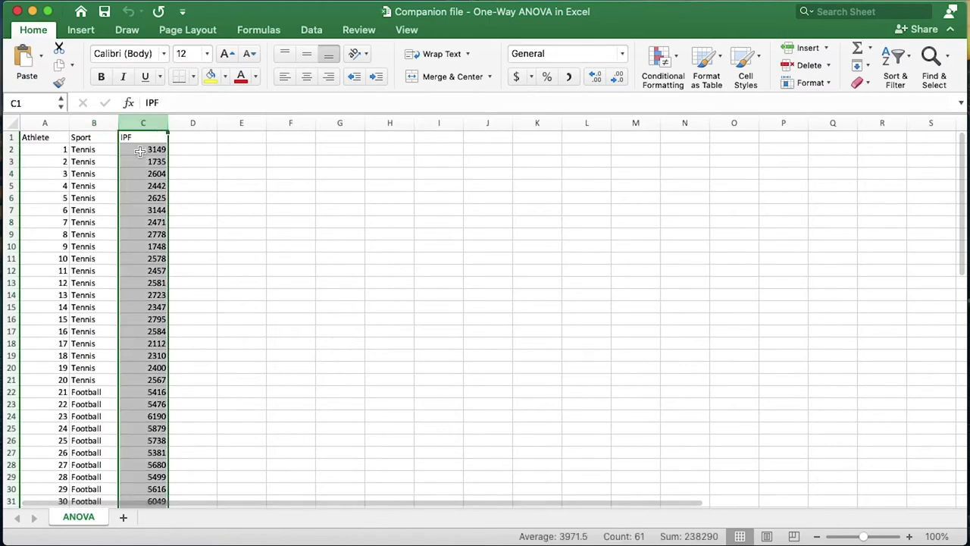
click(146, 139)
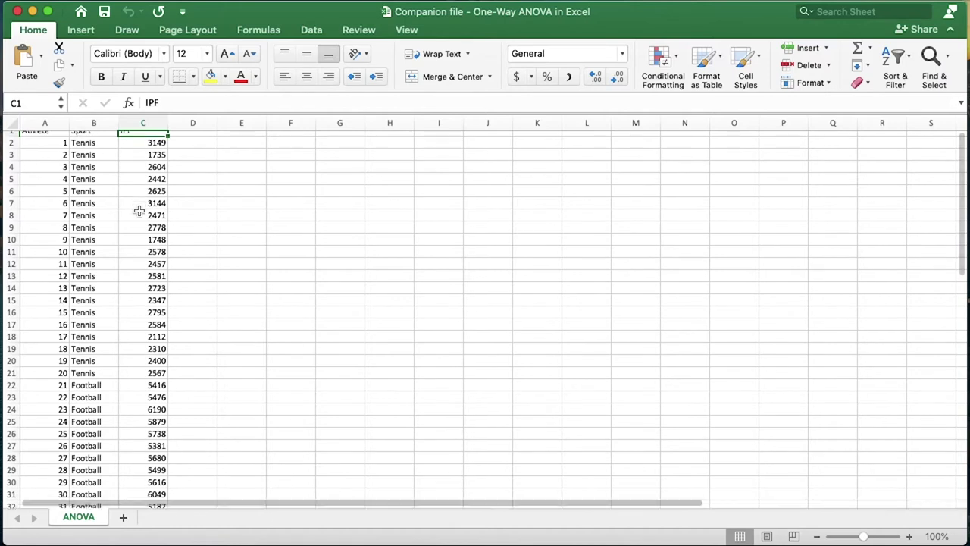
Return to the first IPF value and recheck where the Tennis and Basketball entries sit.
scroll(139, 210, up, 2)
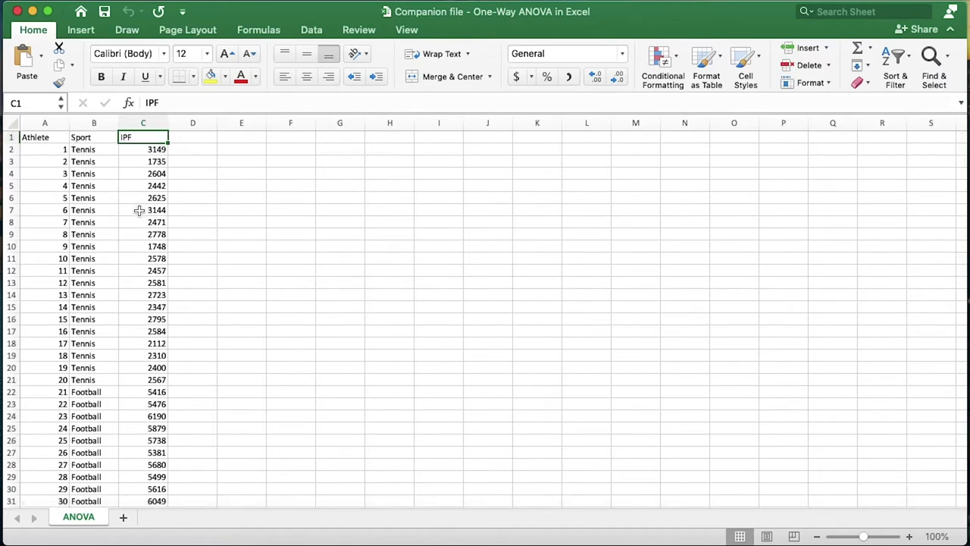
key(Down)
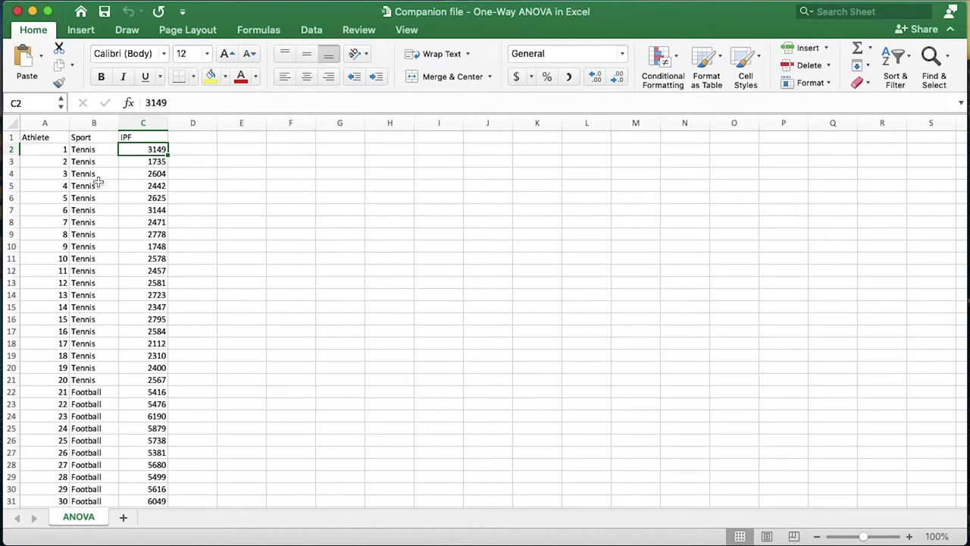
click(90, 306)
scroll(89, 364, down, 5)
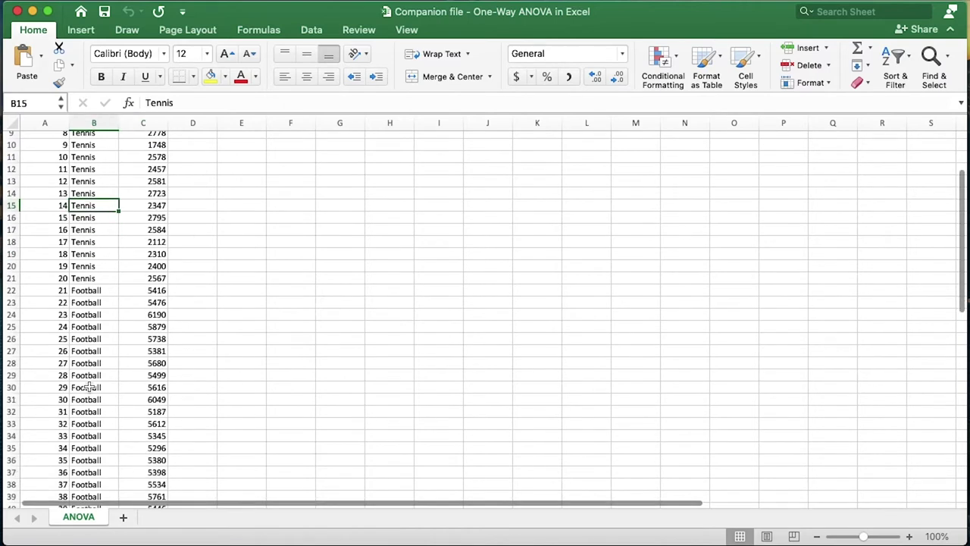
scroll(89, 405, down, 9)
click(91, 345)
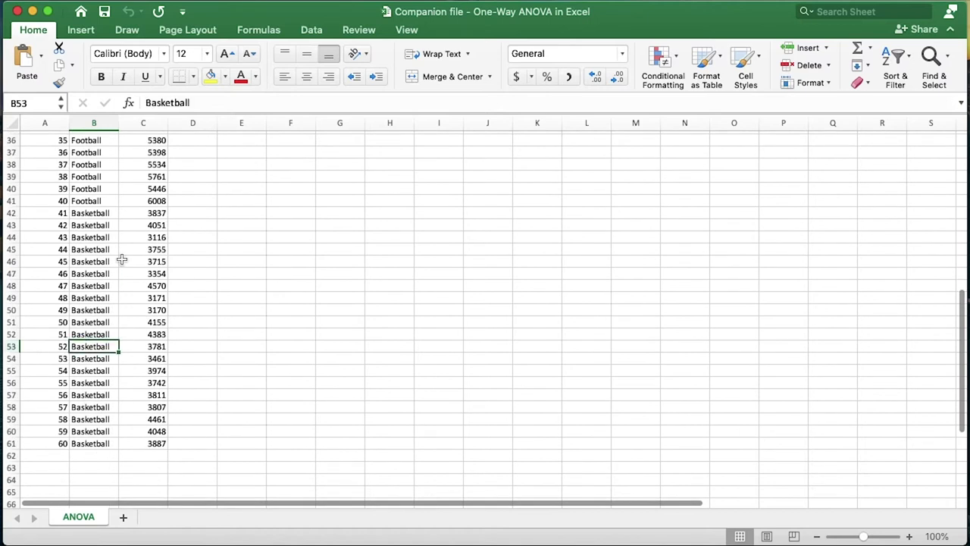
scroll(121, 260, up, 12)
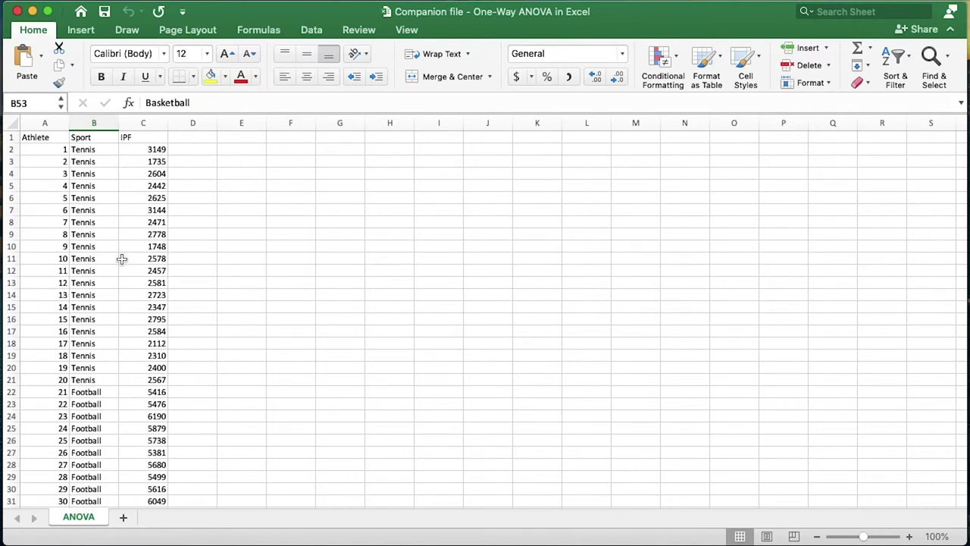
Move the Football and Basketball IPF blocks into columns beside the Tennis values.
click(97, 394)
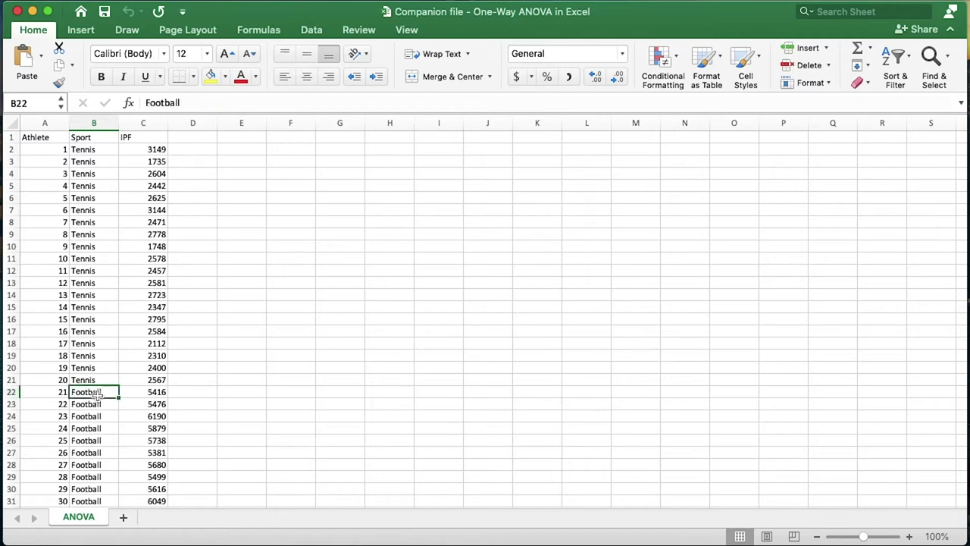
drag(98, 394, 192, 149)
scroll(228, 303, down, 5)
drag(193, 303, 321, 134)
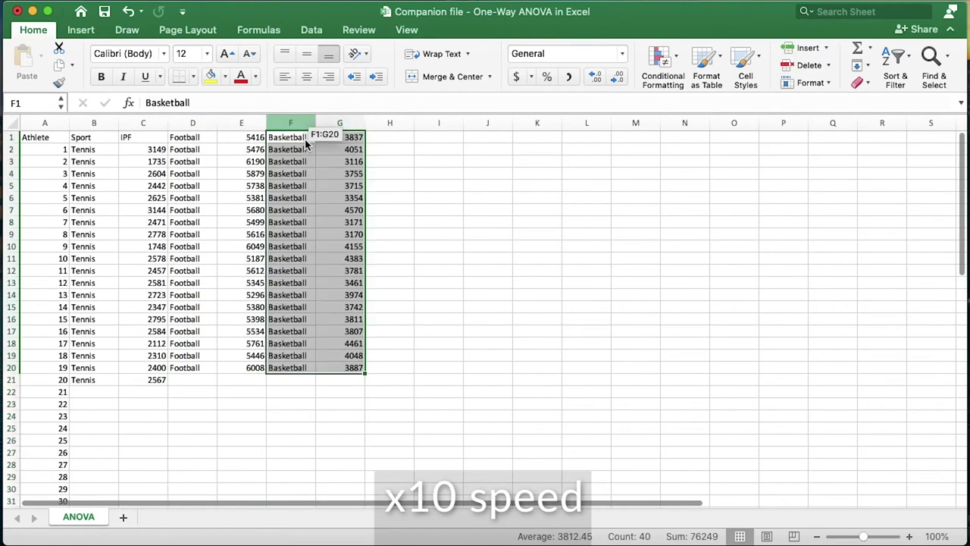
drag(193, 149, 339, 379)
Head the three columns Tennis, Football and Basketball.
click(142, 137)
text(Tennis)
click(241, 137)
text(Football)
click(340, 137)
text(Basketball)
click(193, 122)
super+click(291, 123)
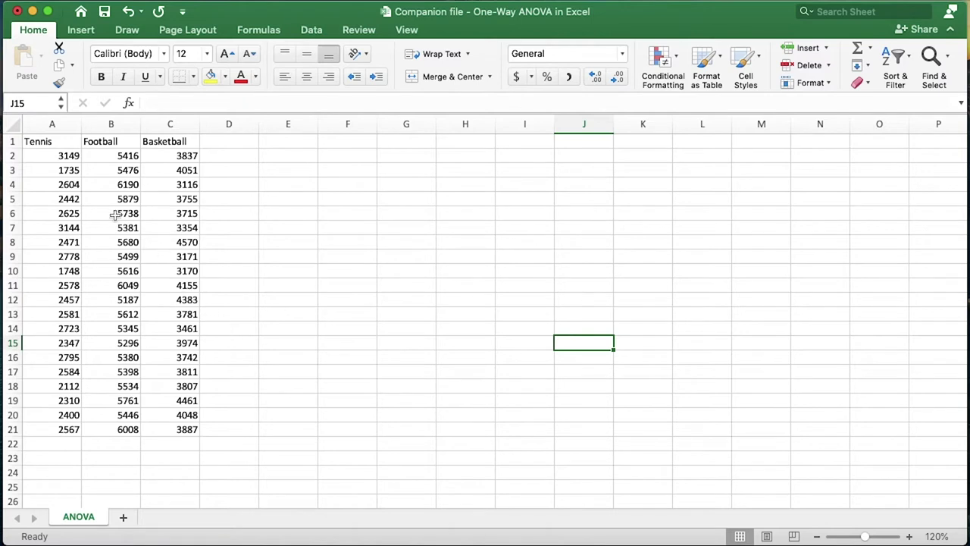
click(56, 141)
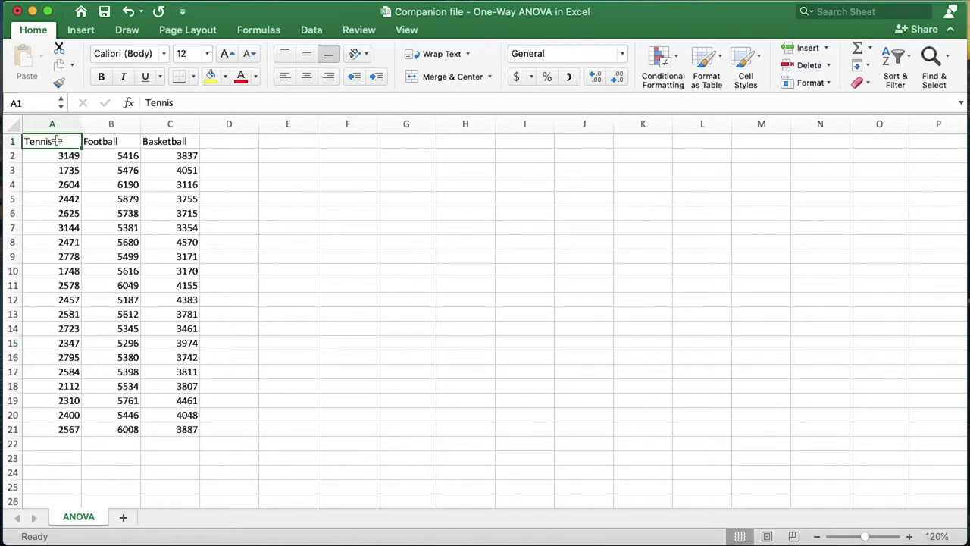
Select the three sport columns and choose Anova: Single Factor from Data Analysis.
key(super+a)
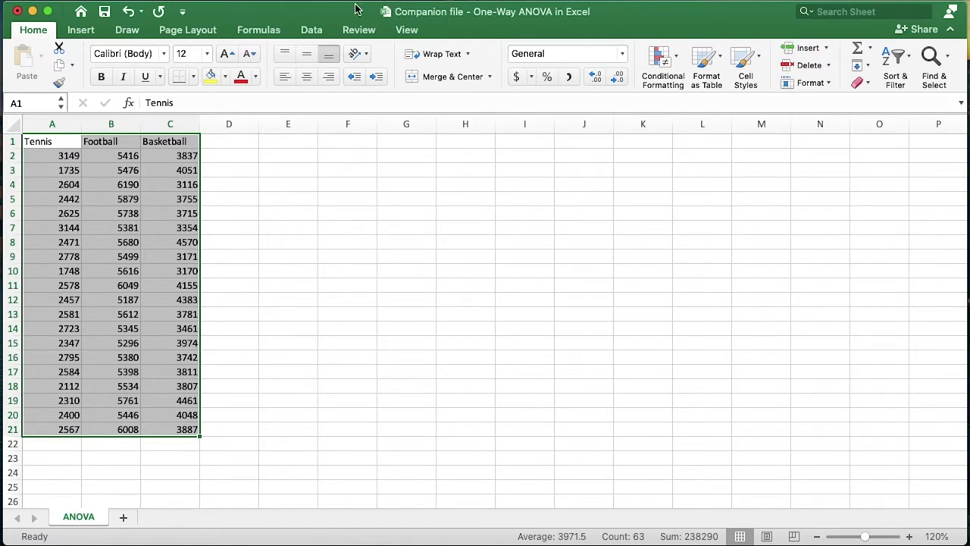
click(311, 31)
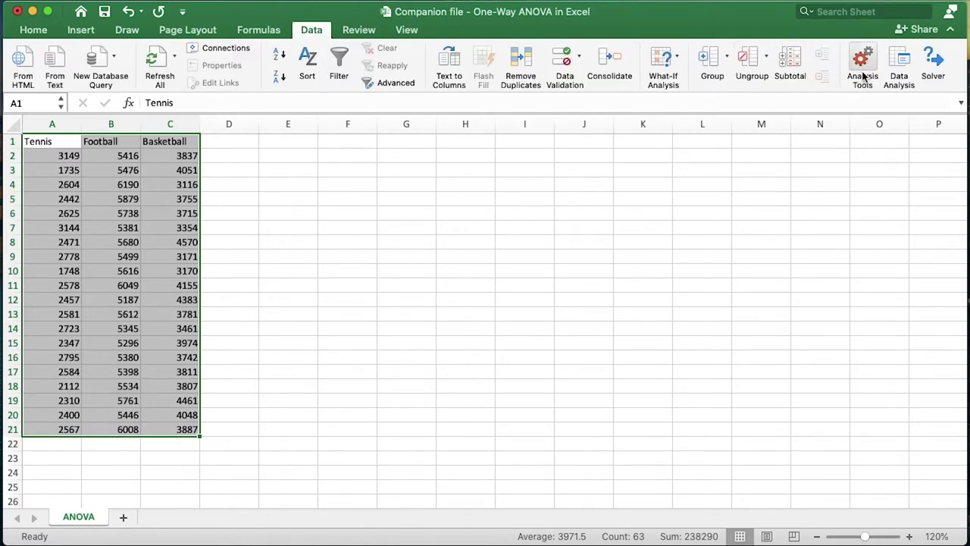
click(900, 67)
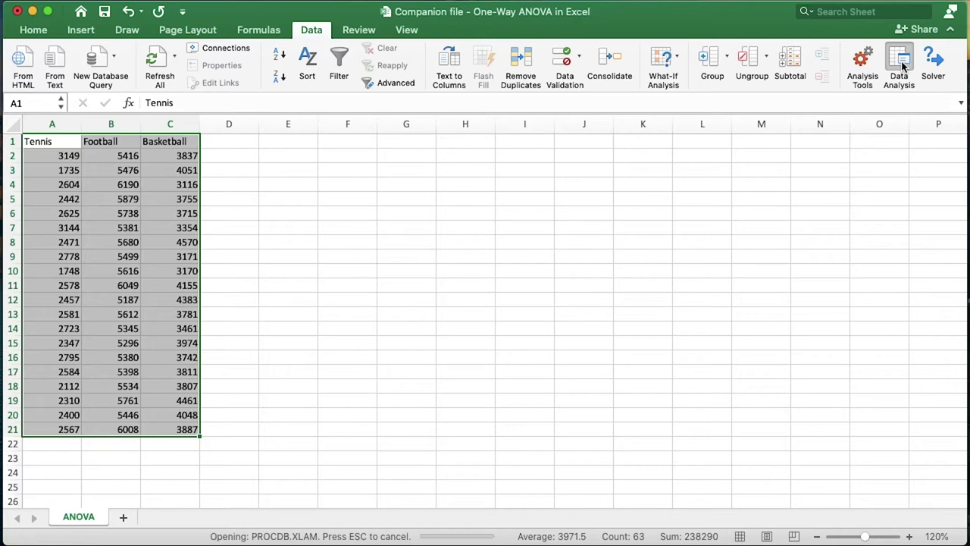
scroll(447, 212, up, 8)
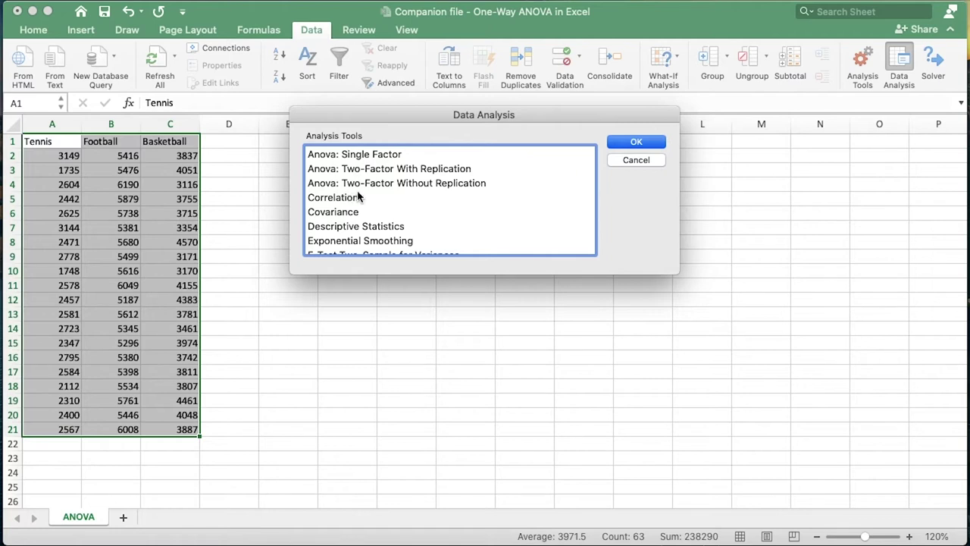
click(345, 155)
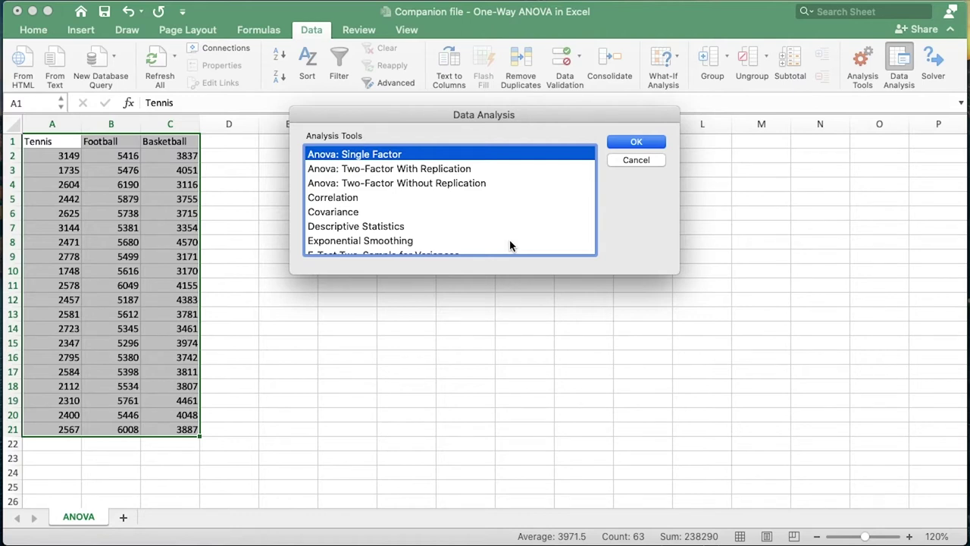
click(636, 143)
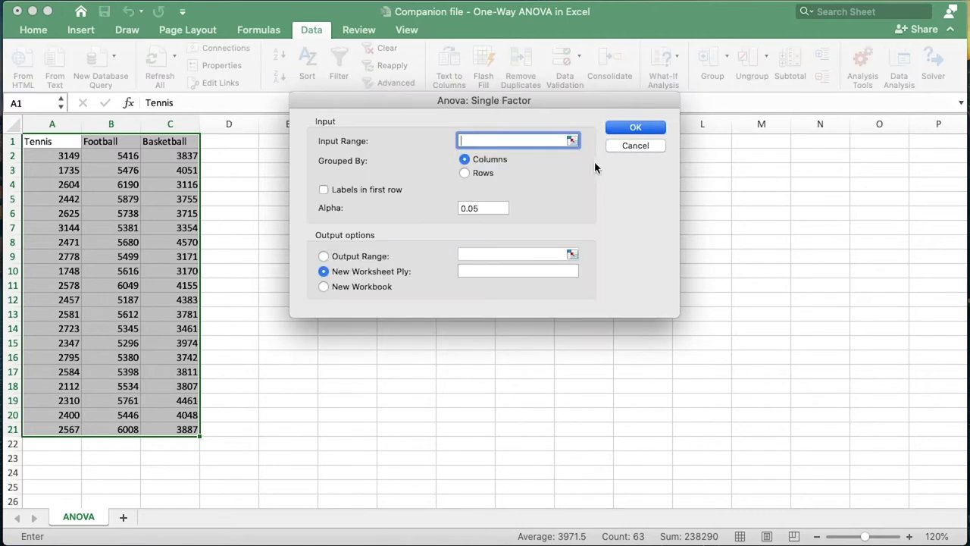
Run the ANOVA on $A$1:$C$21 with labels and alpha 0.05, outputting to $E$1.
click(573, 141)
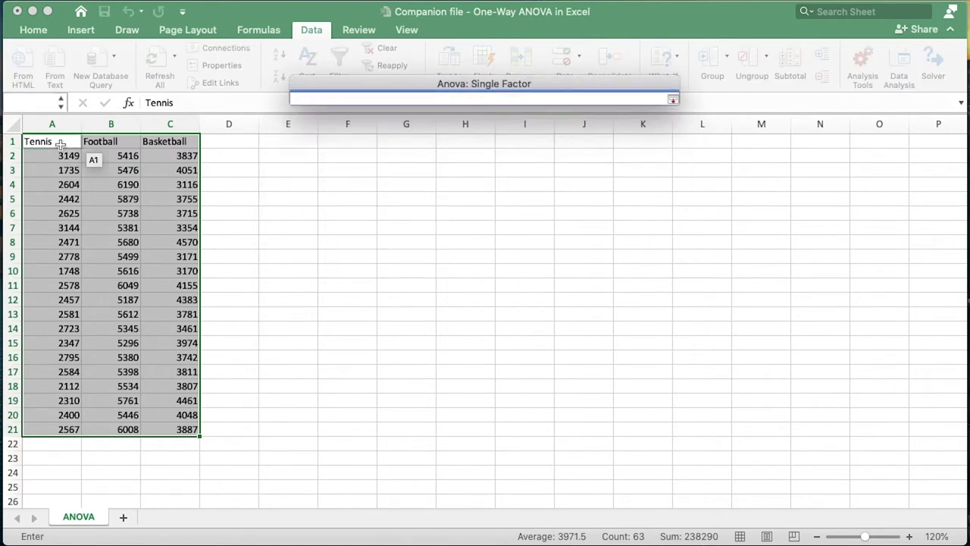
drag(43, 141, 174, 429)
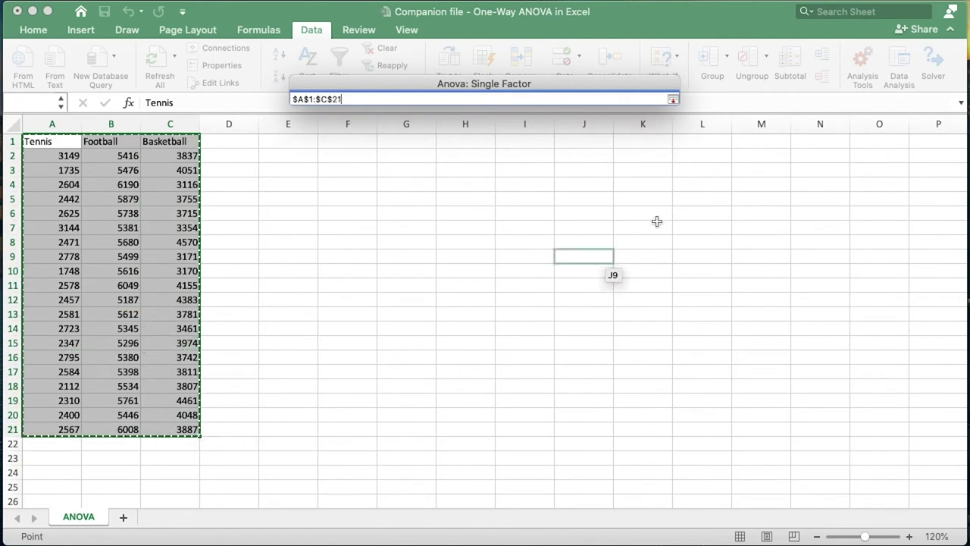
click(672, 100)
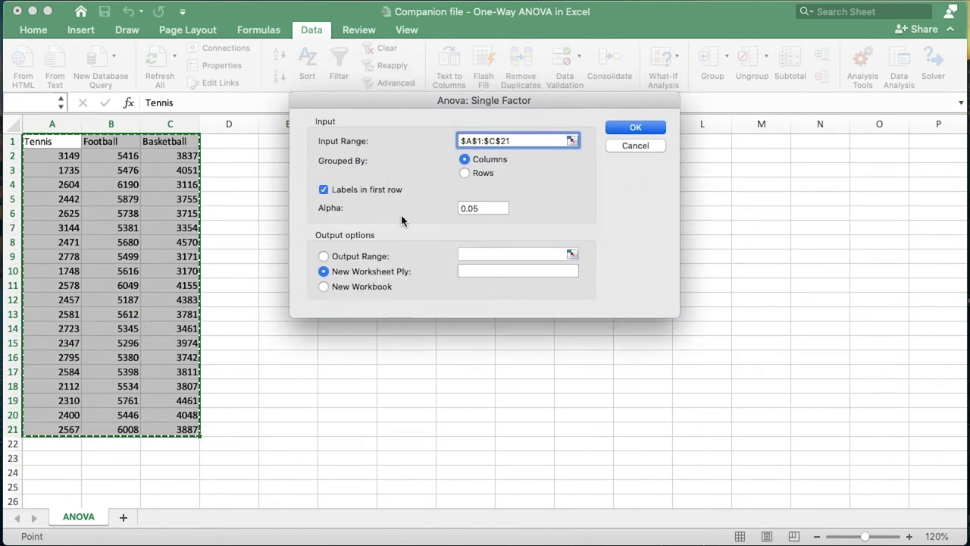
double_click(485, 207)
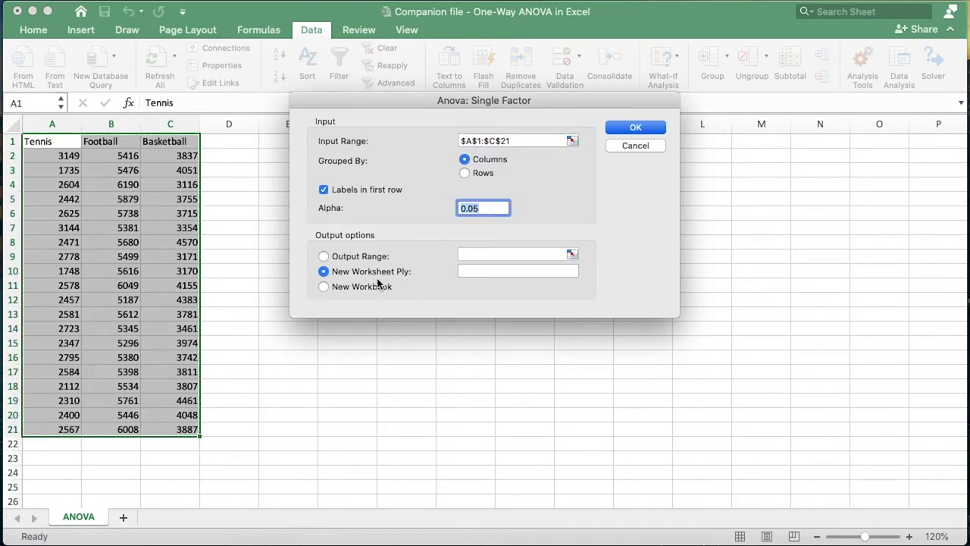
click(368, 255)
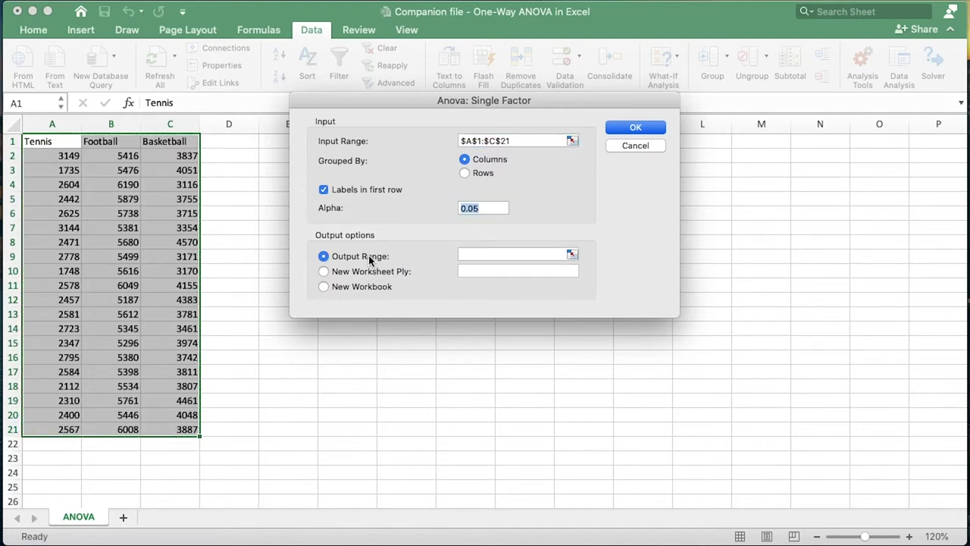
click(571, 256)
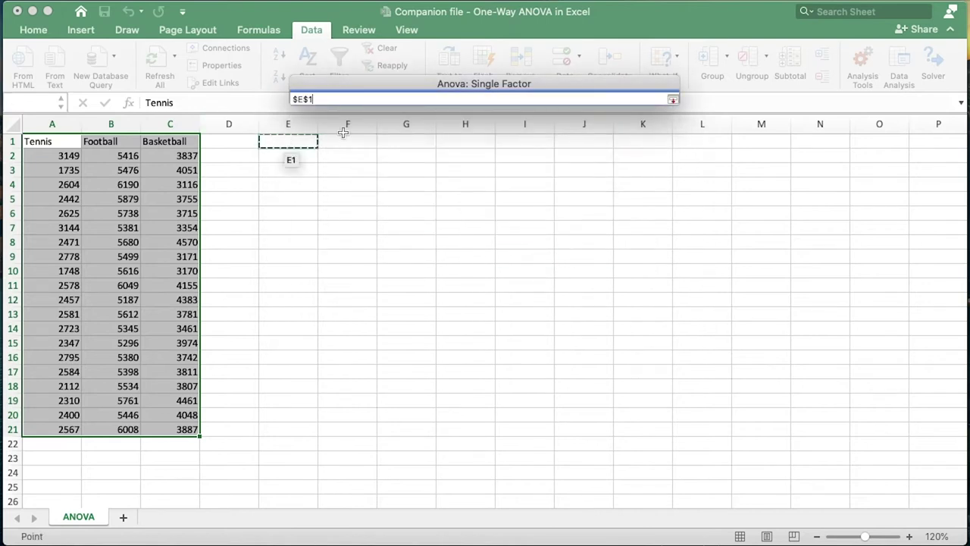
click(671, 101)
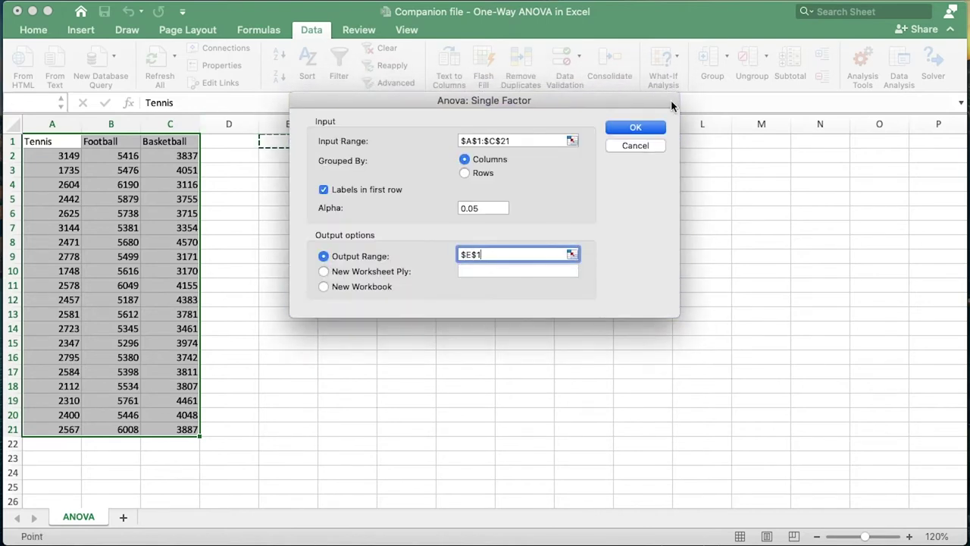
click(635, 128)
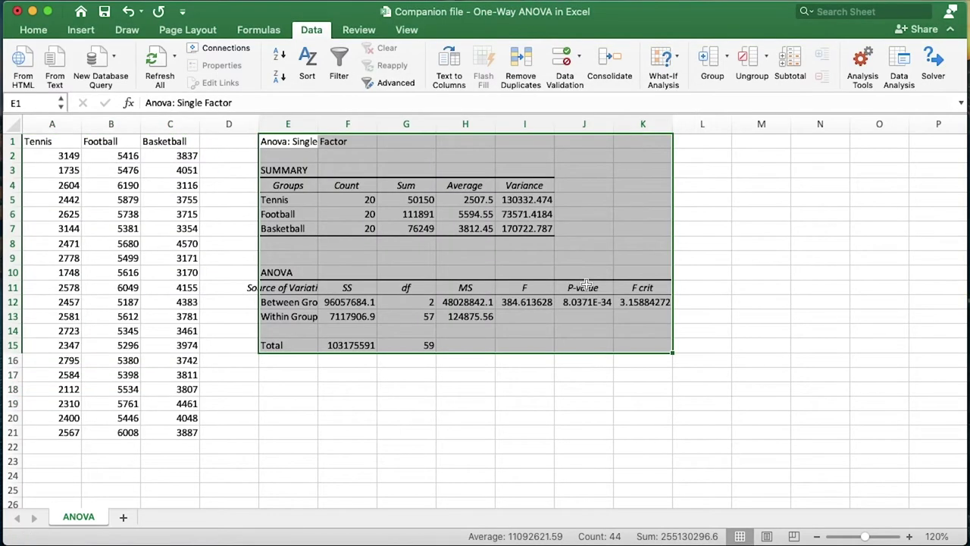
Select and inspect the SUMMARY table of group statistics.
click(706, 197)
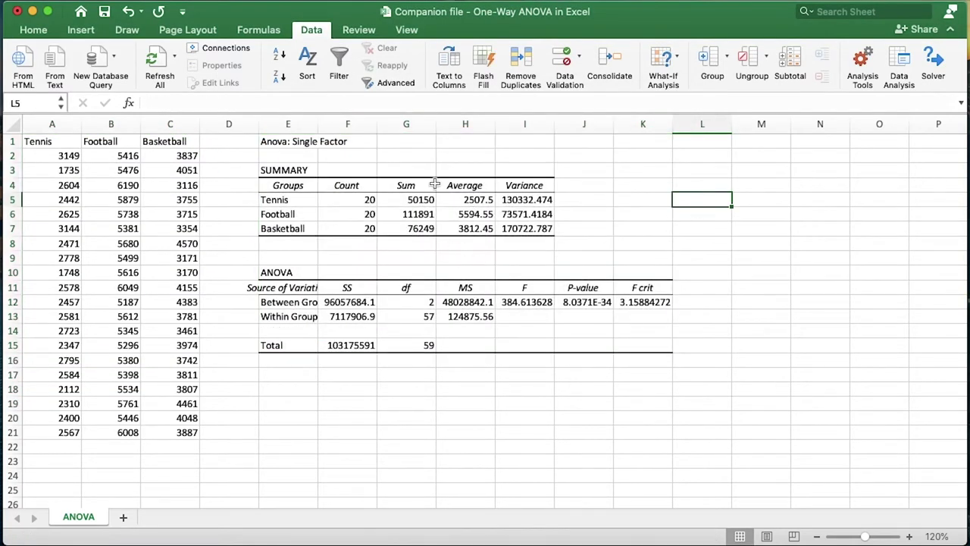
click(408, 182)
drag(287, 185, 524, 230)
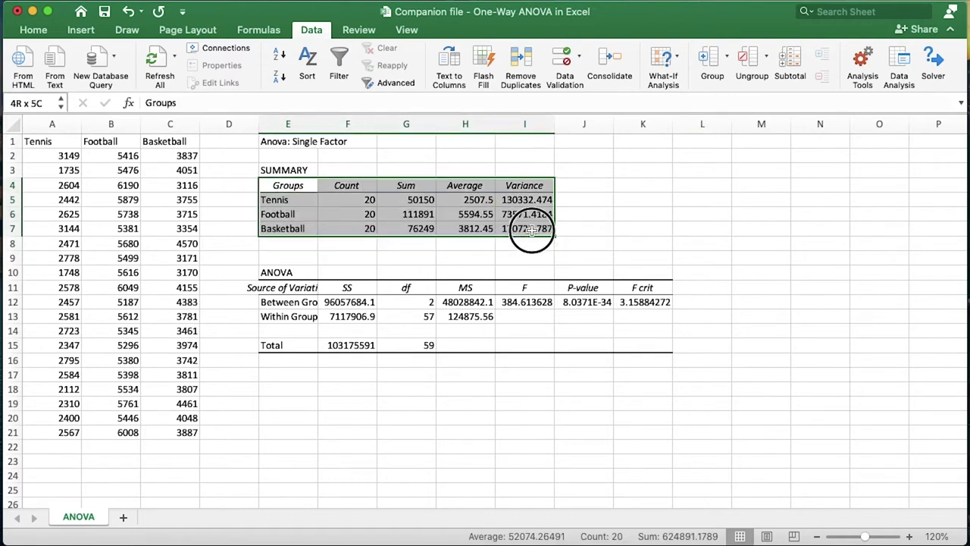
click(637, 231)
Compare the averages 2507.5, 5594.55 and 3812.45, then widen column E to 14.17.
drag(470, 199, 466, 229)
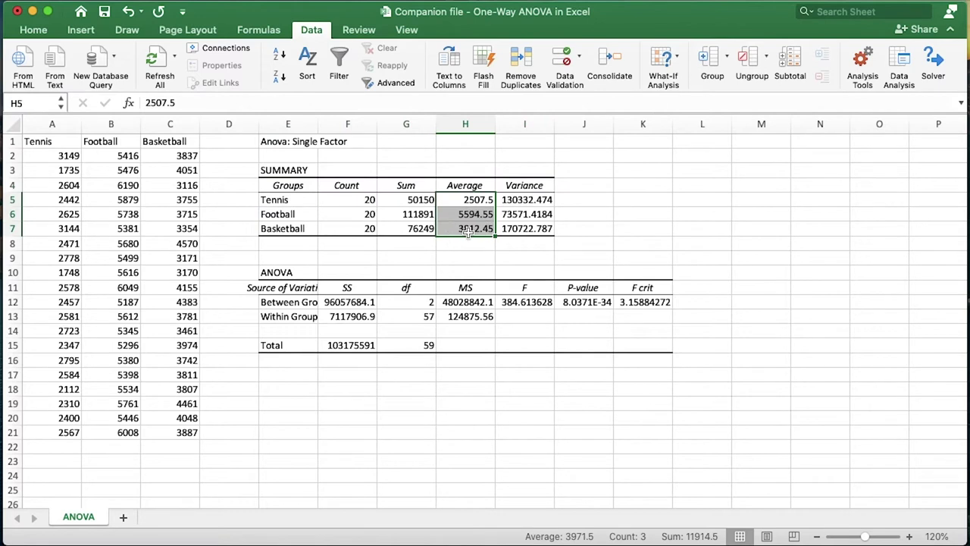
click(479, 216)
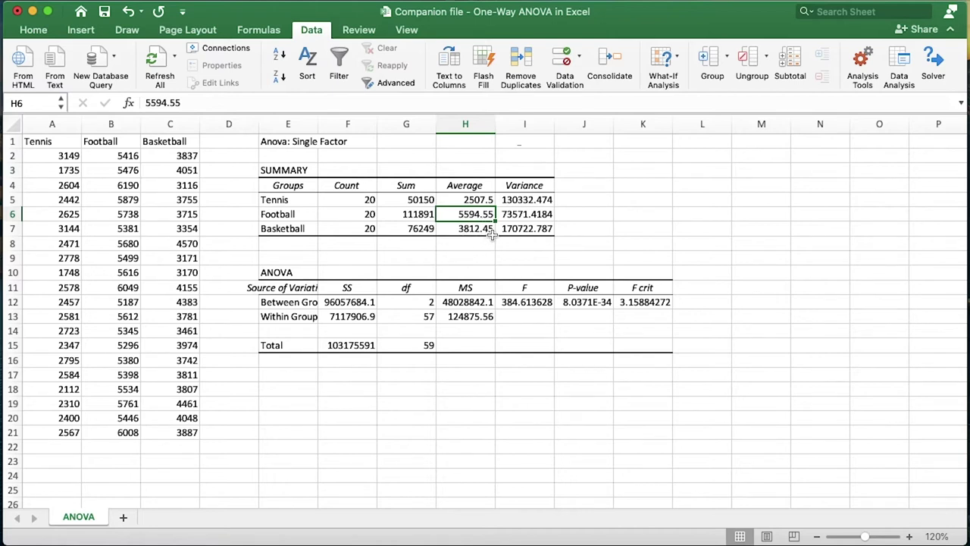
click(479, 227)
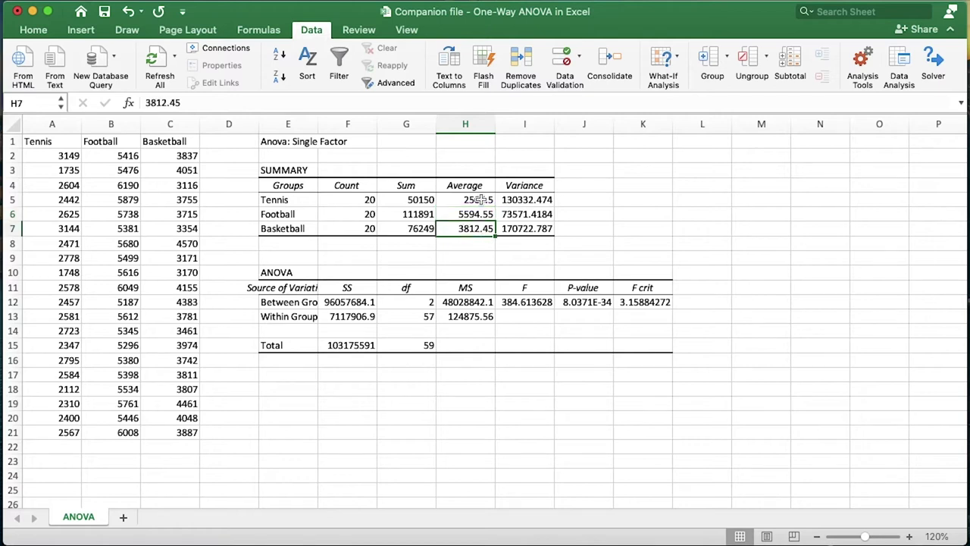
click(479, 200)
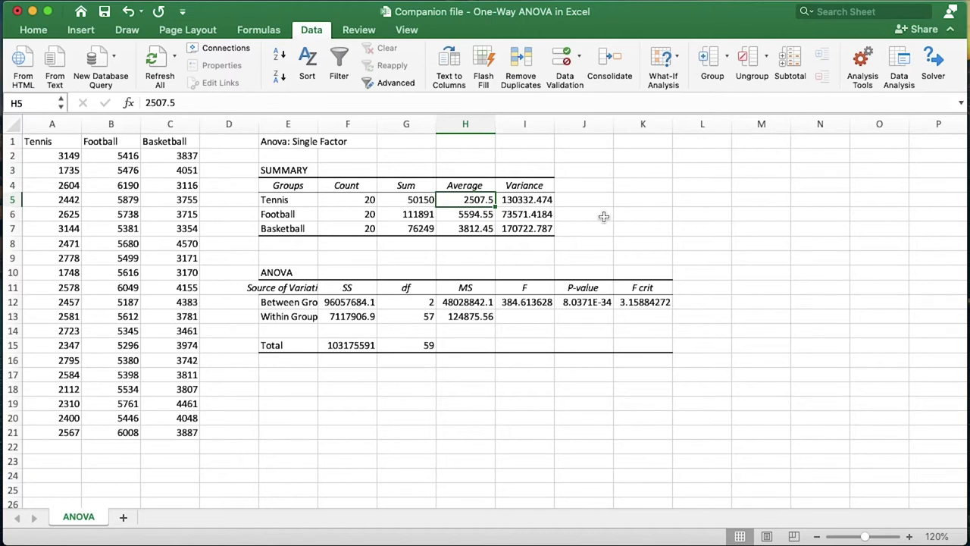
click(489, 228)
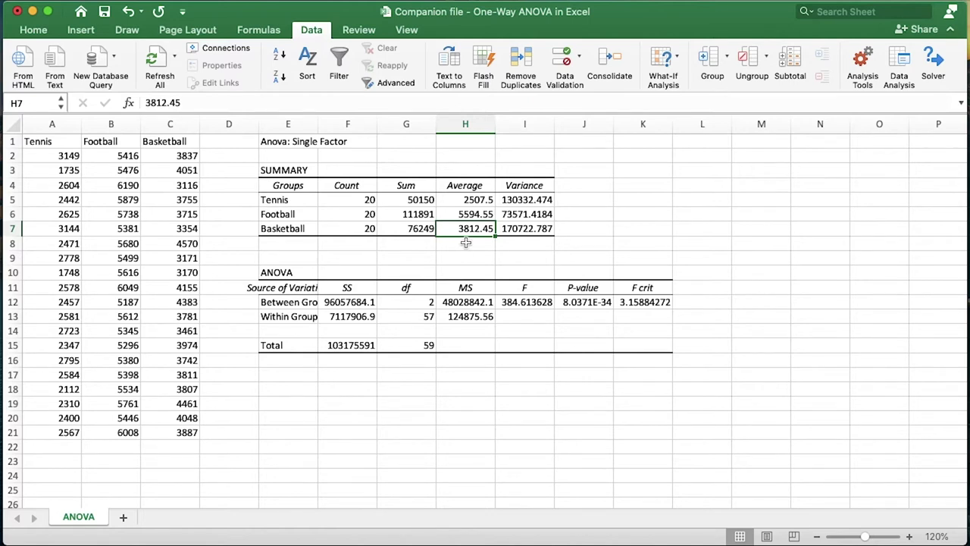
click(461, 199)
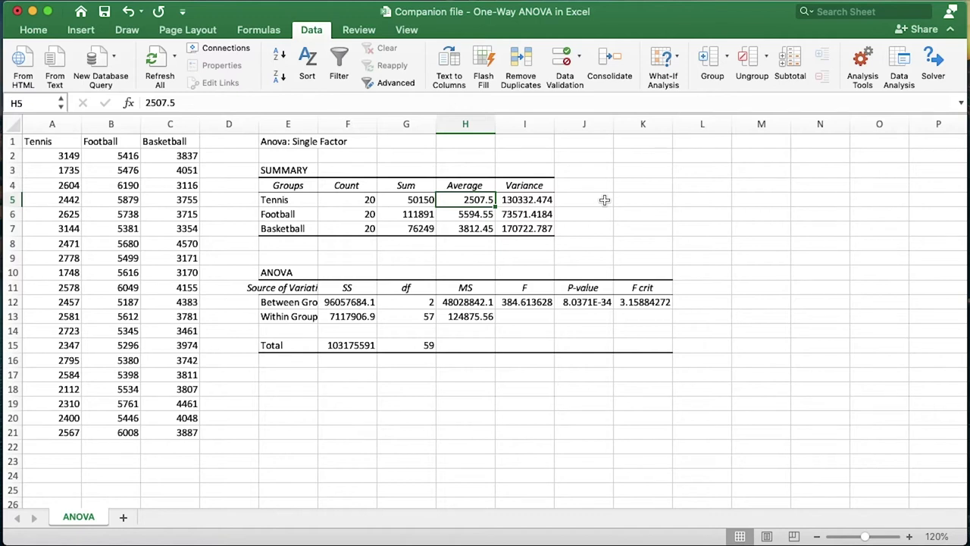
drag(317, 126, 340, 128)
click(314, 273)
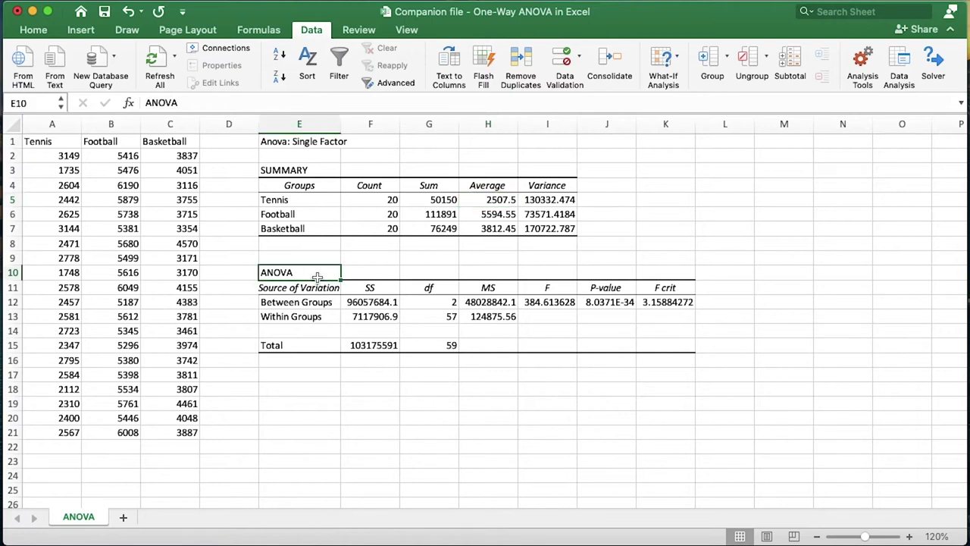
click(373, 290)
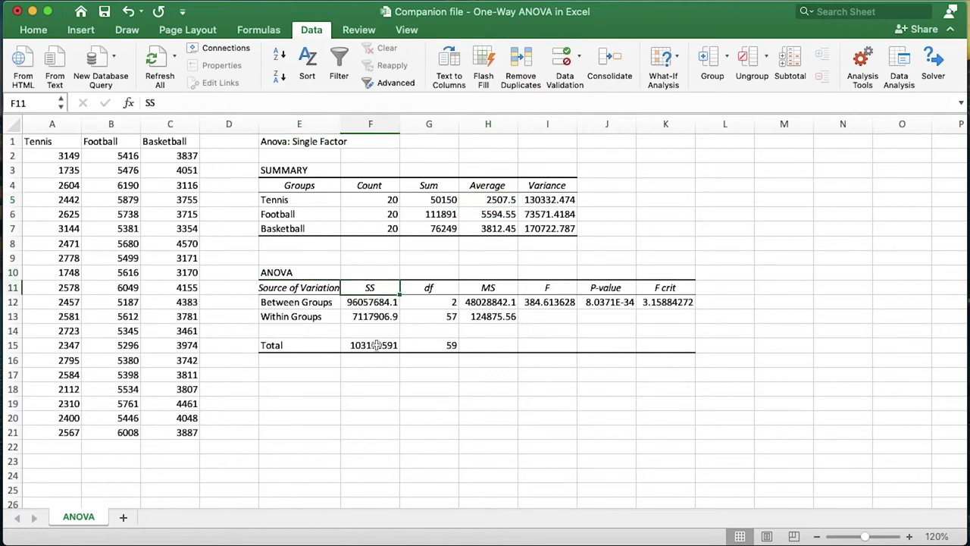
click(376, 302)
click(376, 316)
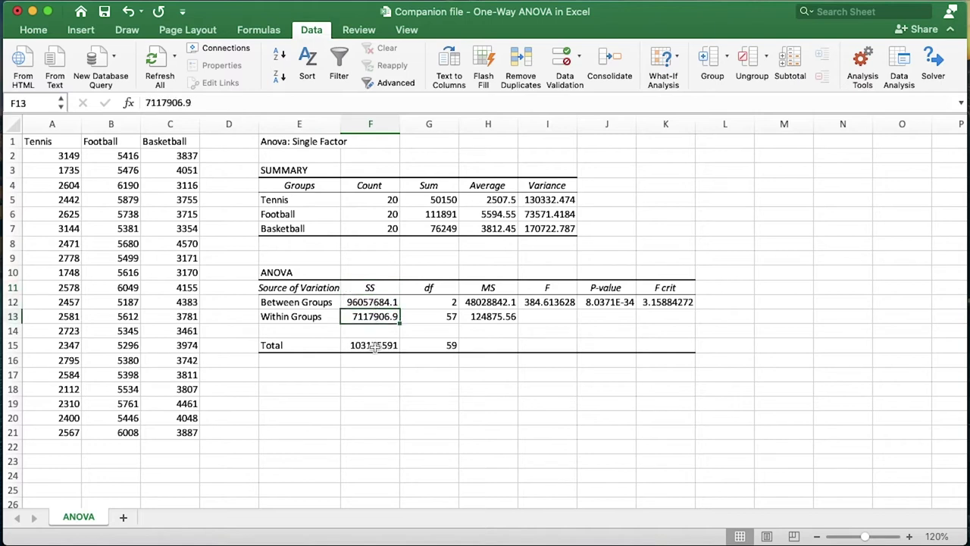
click(374, 346)
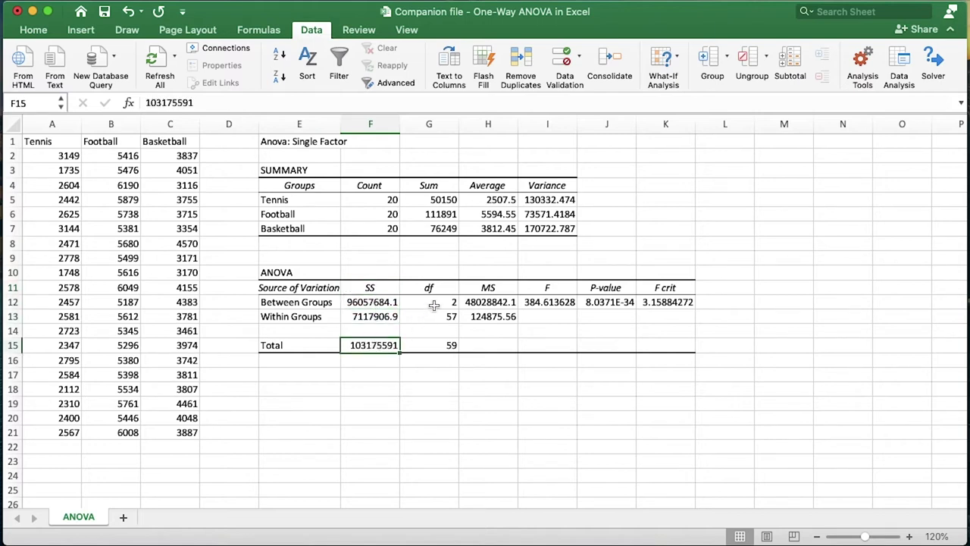
drag(438, 304, 435, 353)
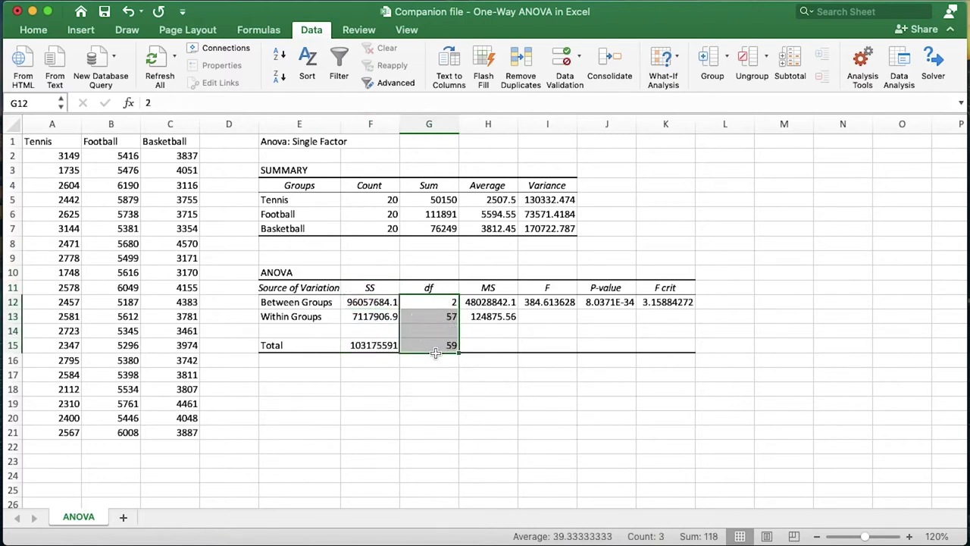
click(492, 303)
click(494, 317)
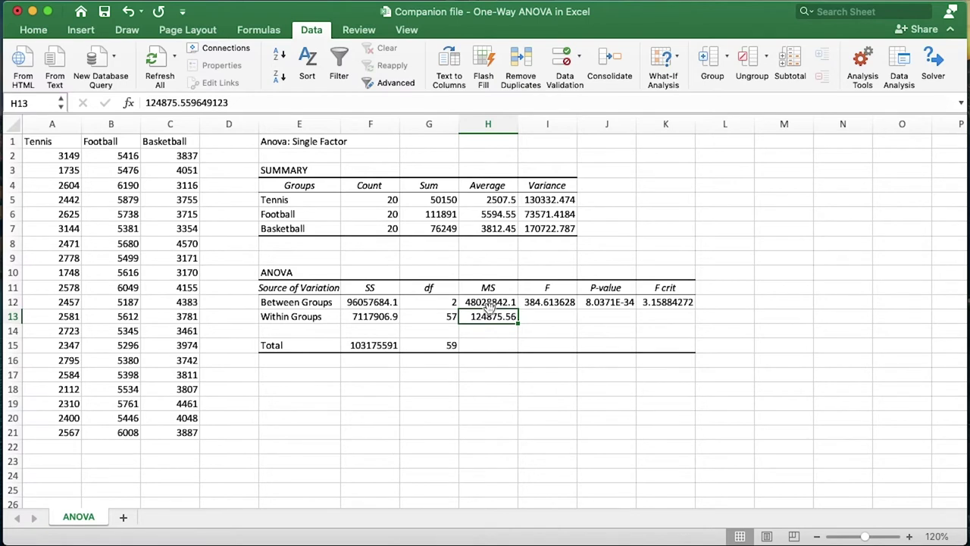
click(532, 304)
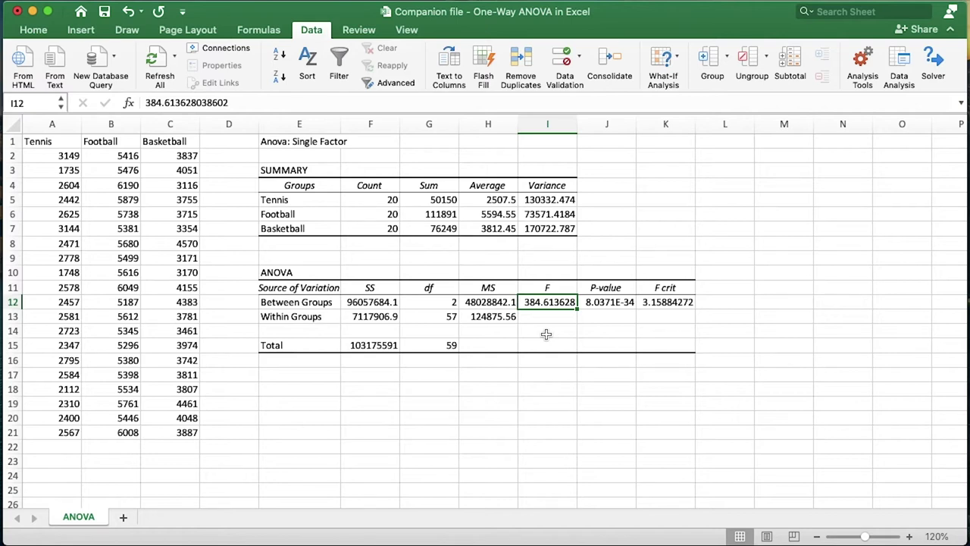
click(674, 304)
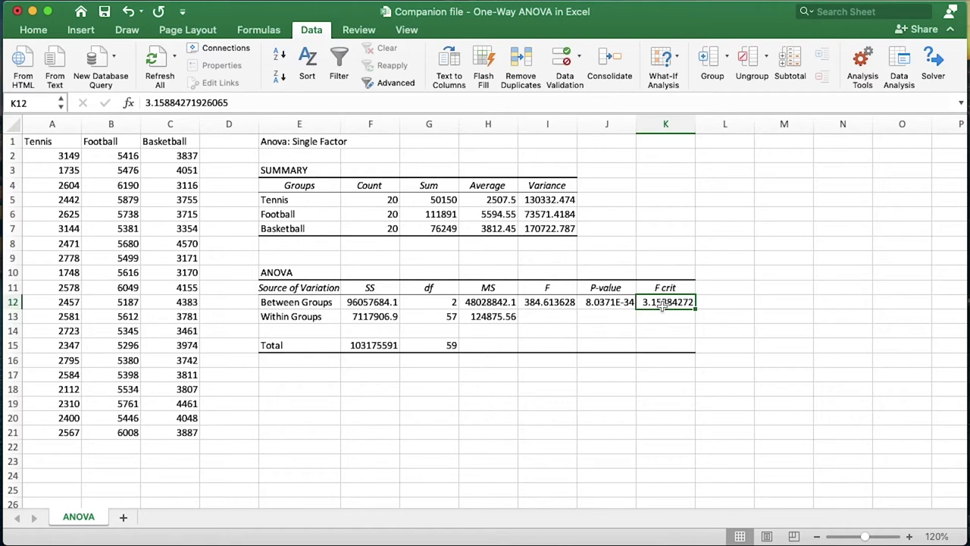
click(546, 307)
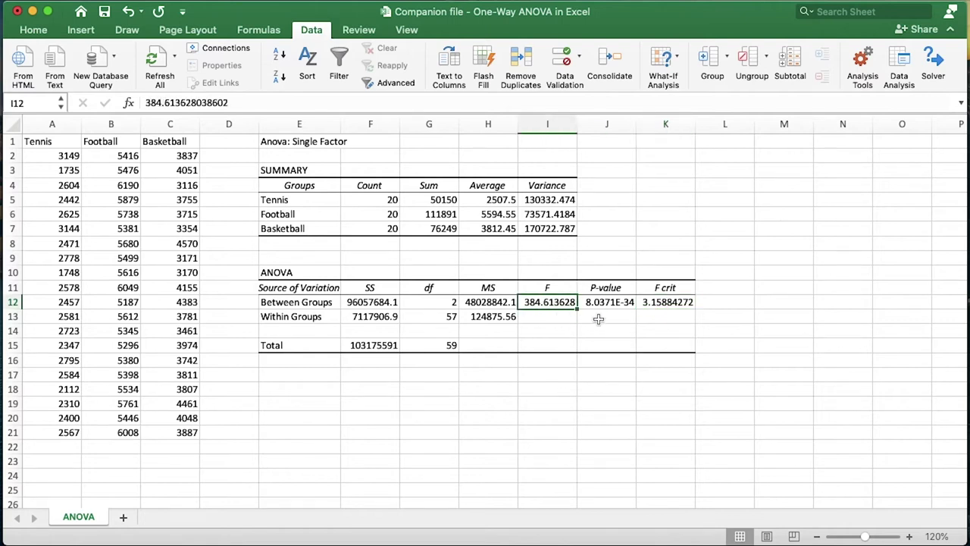
click(620, 301)
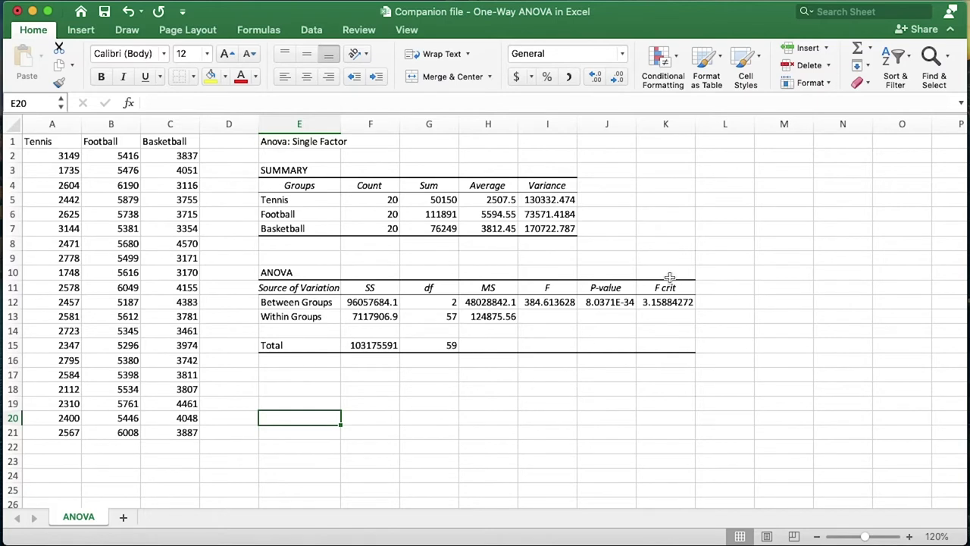
Start an equal-variance two-sample t-test with Tennis $A$1:$A$21 as Variable 1.
click(312, 29)
click(899, 61)
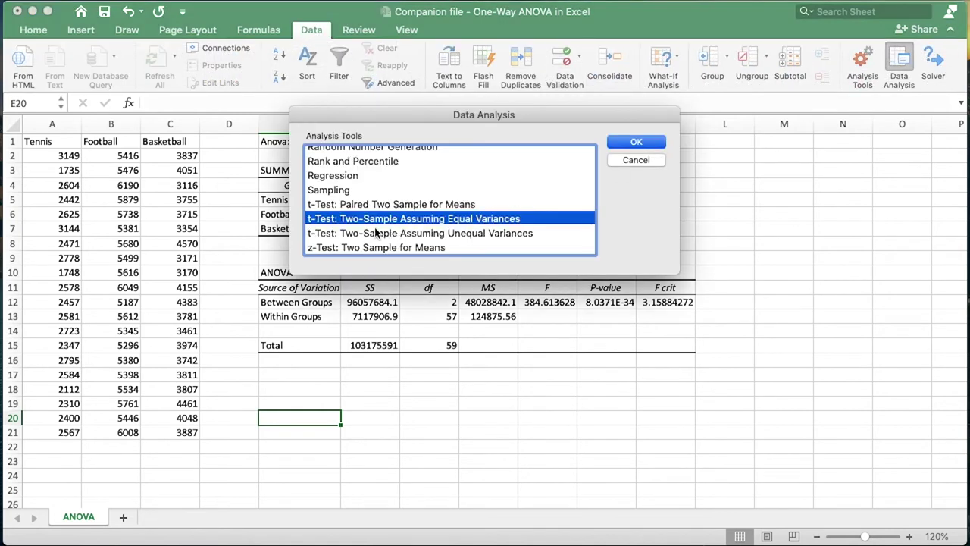
click(358, 232)
click(362, 220)
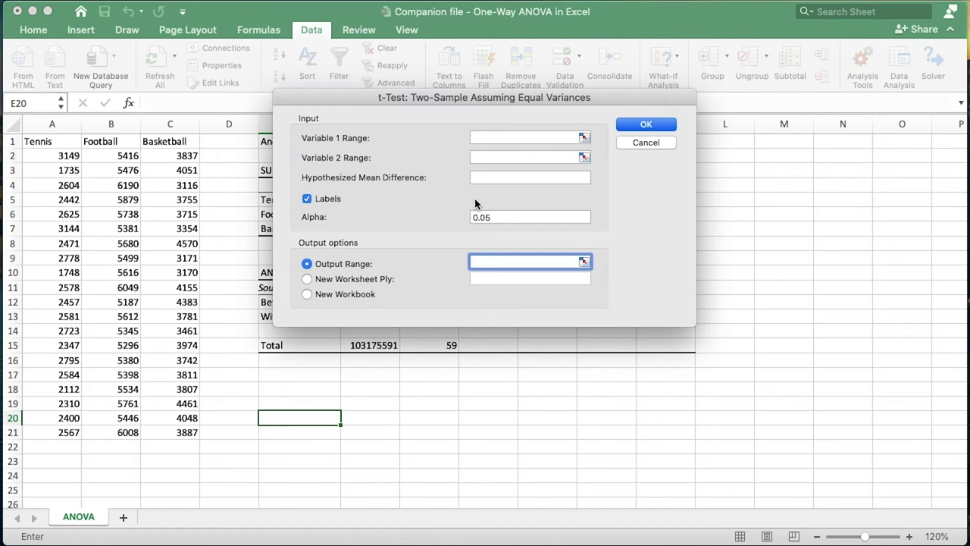
click(585, 137)
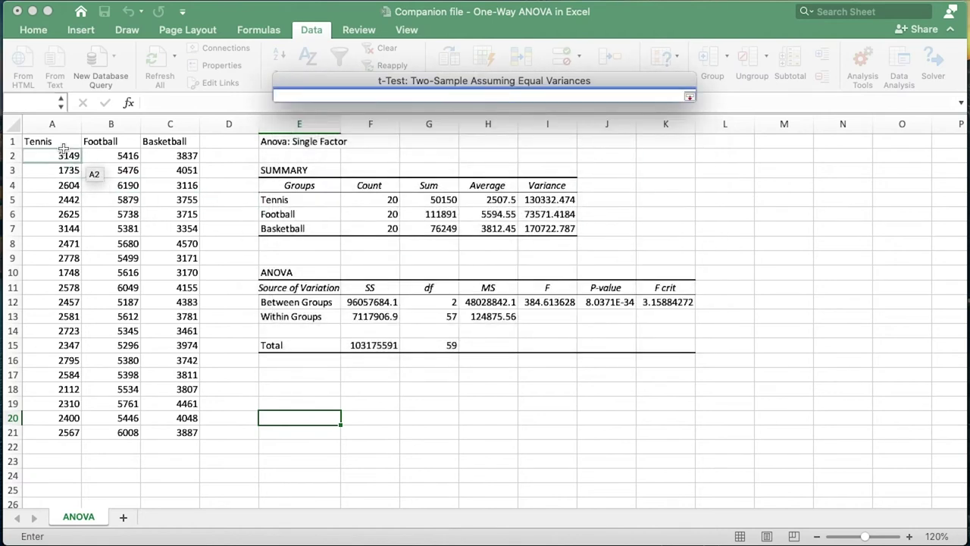
drag(60, 142, 49, 434)
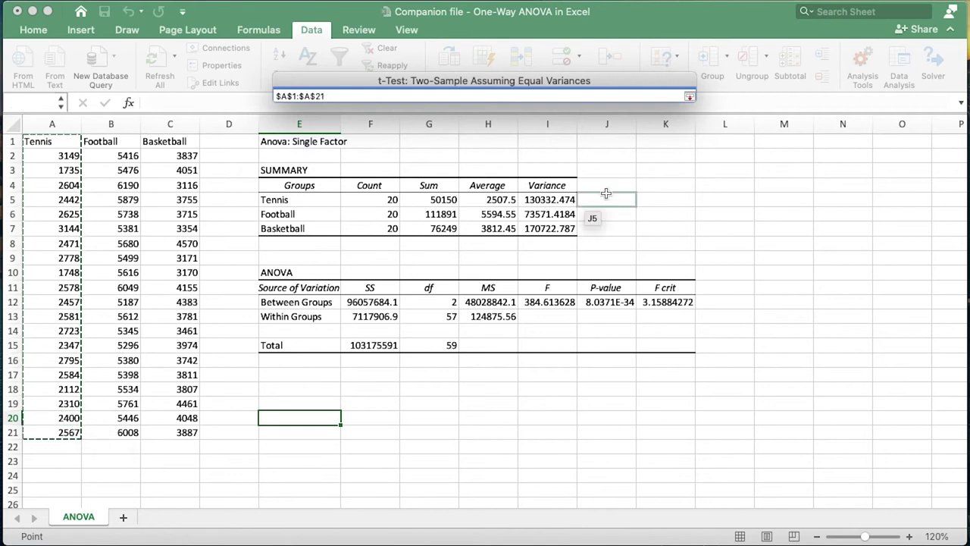
click(688, 97)
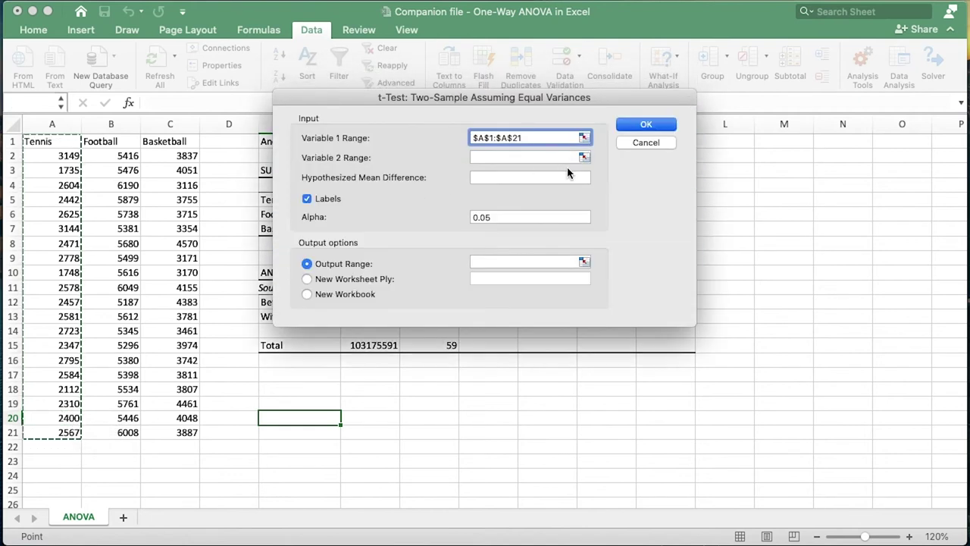
Set Football $B$1:$B$21 as Variable 2 and run the test with output at $E$18.
click(585, 157)
drag(111, 142, 130, 385)
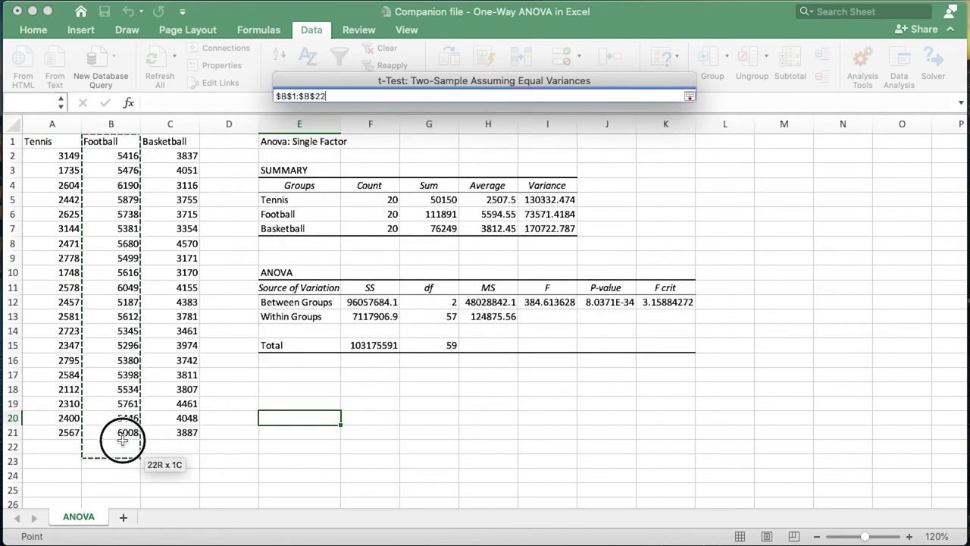
drag(122, 439, 121, 432)
click(689, 96)
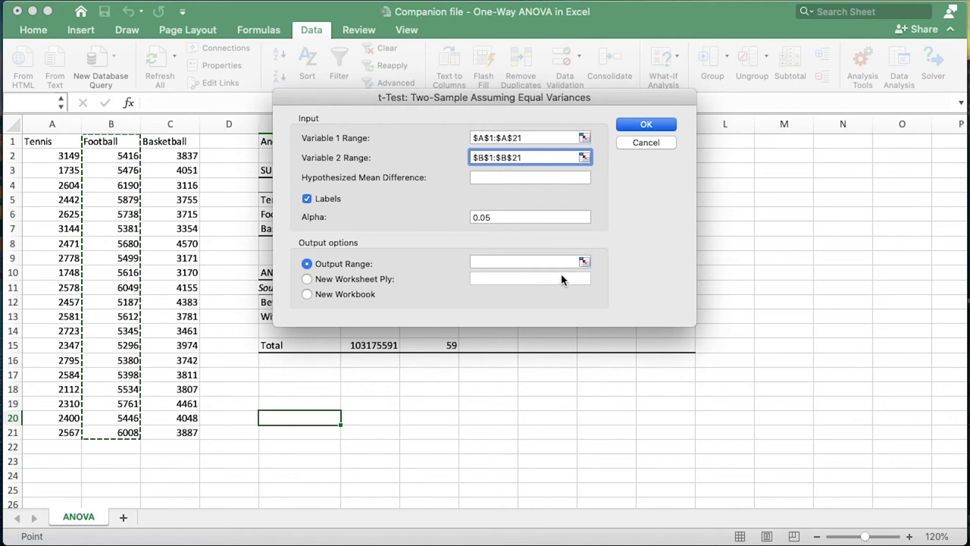
click(584, 262)
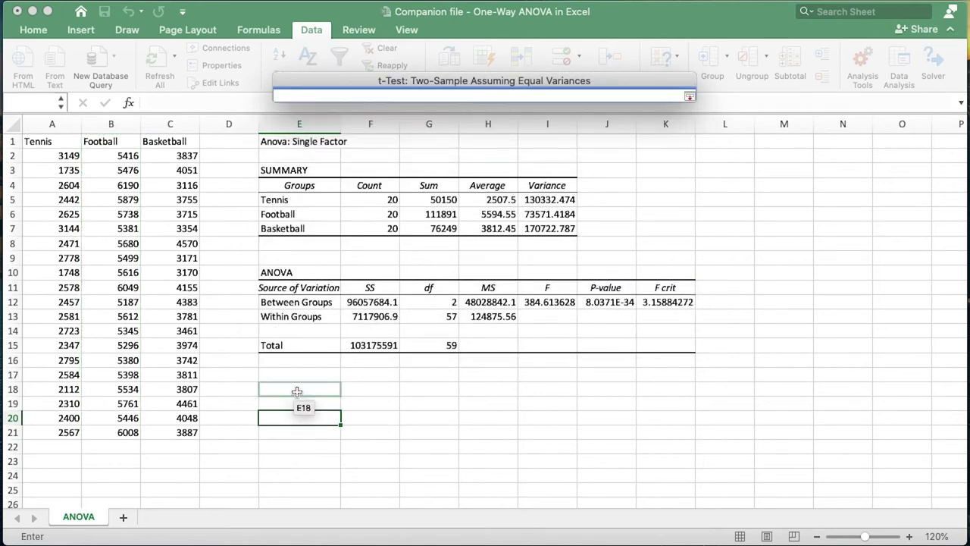
click(297, 391)
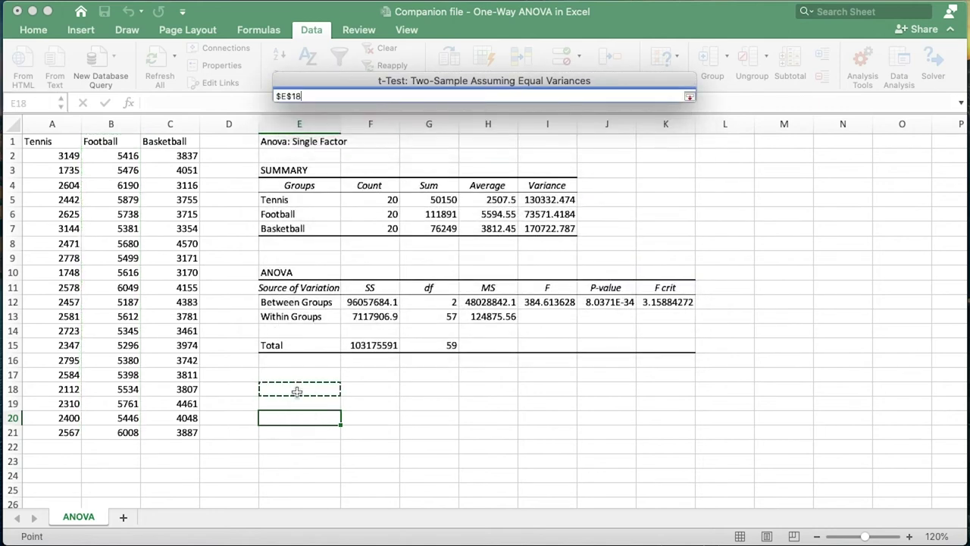
click(691, 95)
click(644, 125)
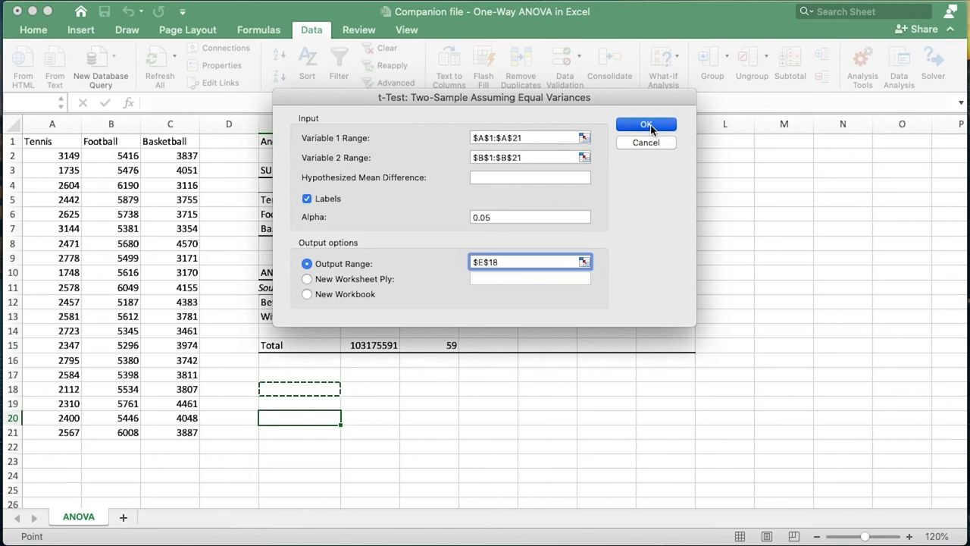
Run the Tennis versus Basketball equal-variance t-test using C1:C21 as Variable 2, output at I18.
click(500, 390)
click(543, 389)
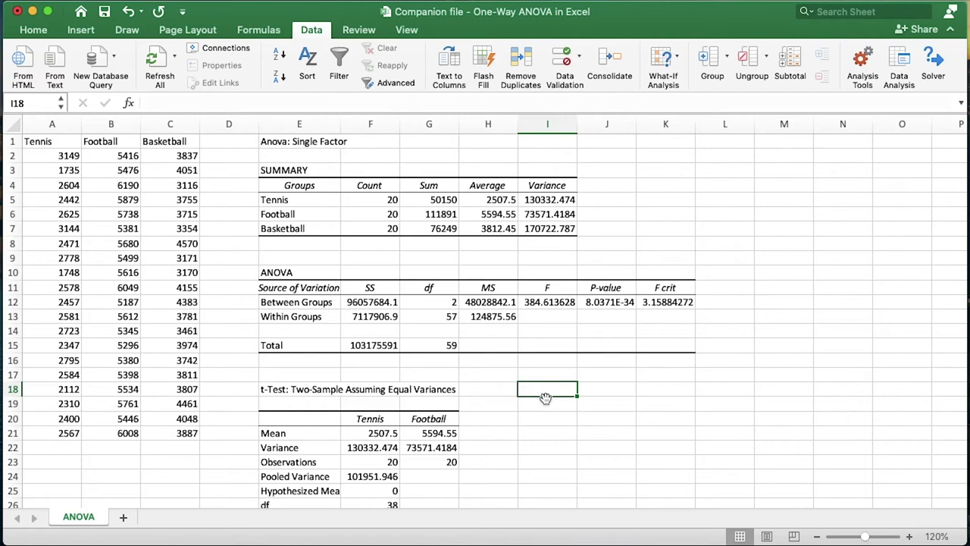
click(900, 79)
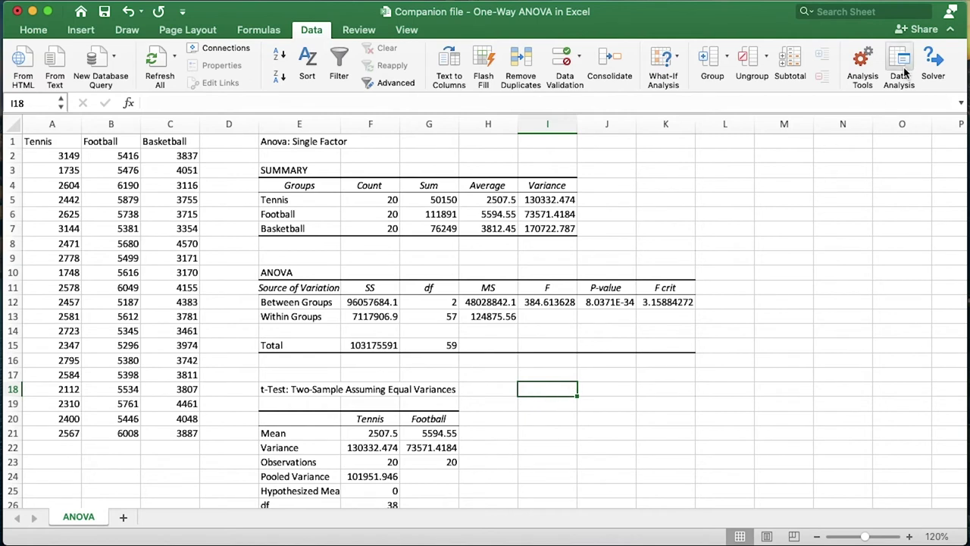
click(584, 157)
drag(170, 141, 170, 432)
click(688, 95)
click(646, 124)
Run the Football versus Basketball equal-variance t-test with output at M18.
click(899, 76)
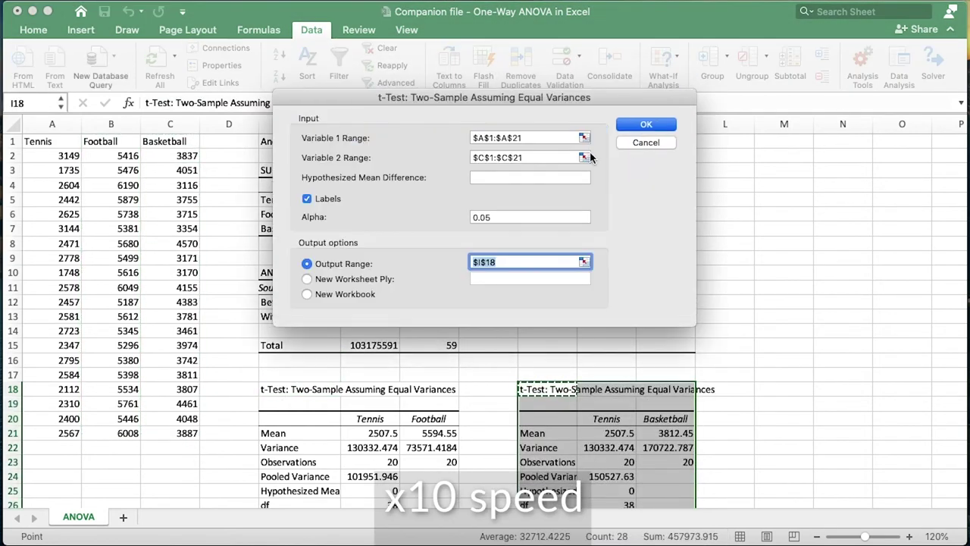
drag(111, 141, 110, 433)
click(782, 389)
click(646, 124)
click(709, 336)
scroll(697, 364, down, 1)
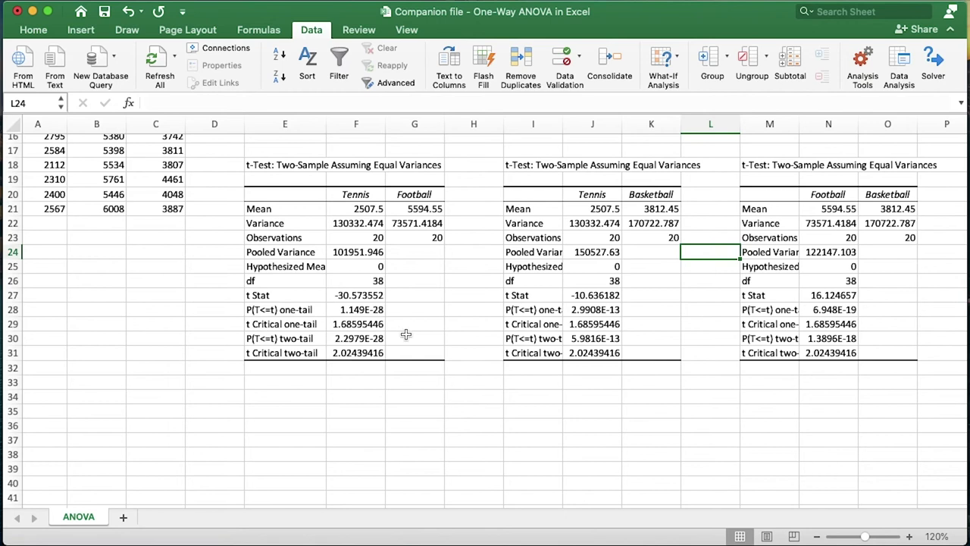
click(369, 339)
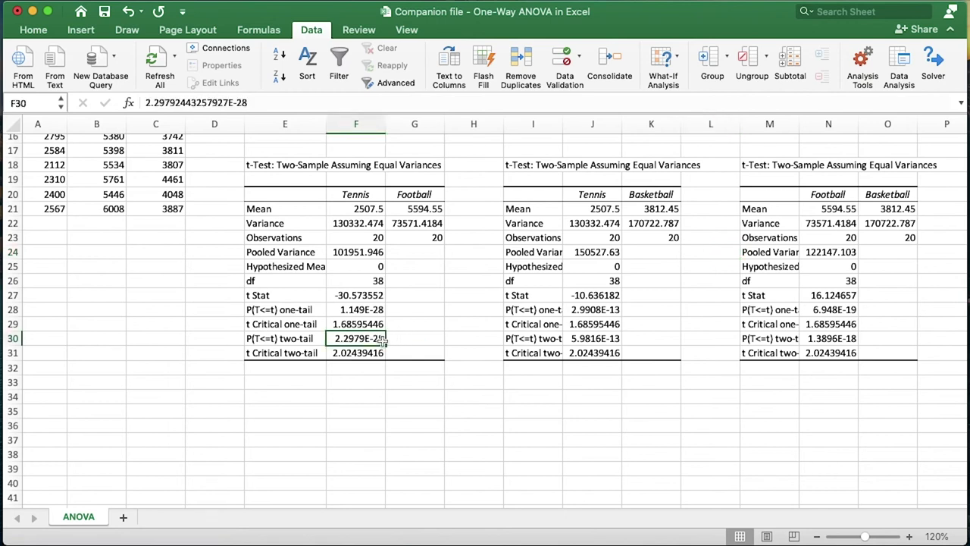
click(595, 341)
click(834, 341)
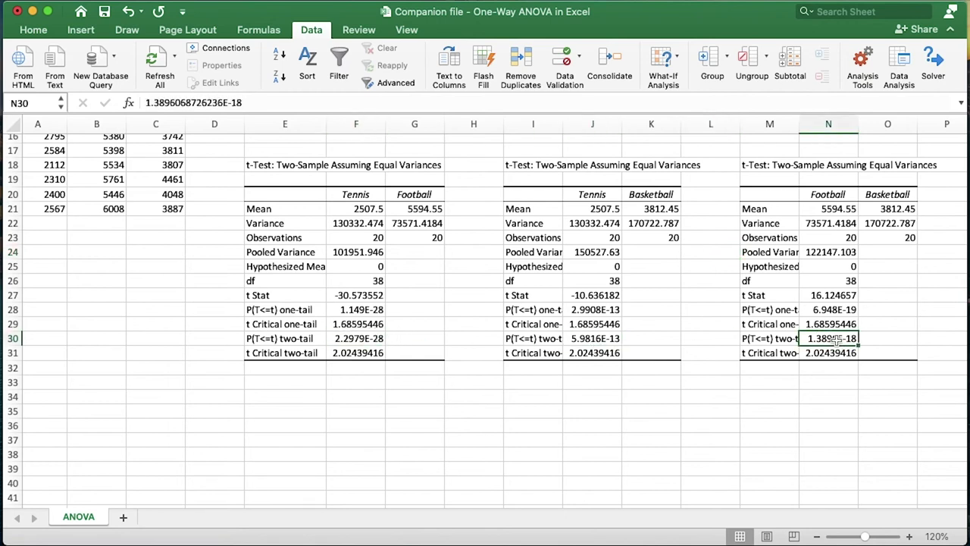
click(608, 342)
click(367, 341)
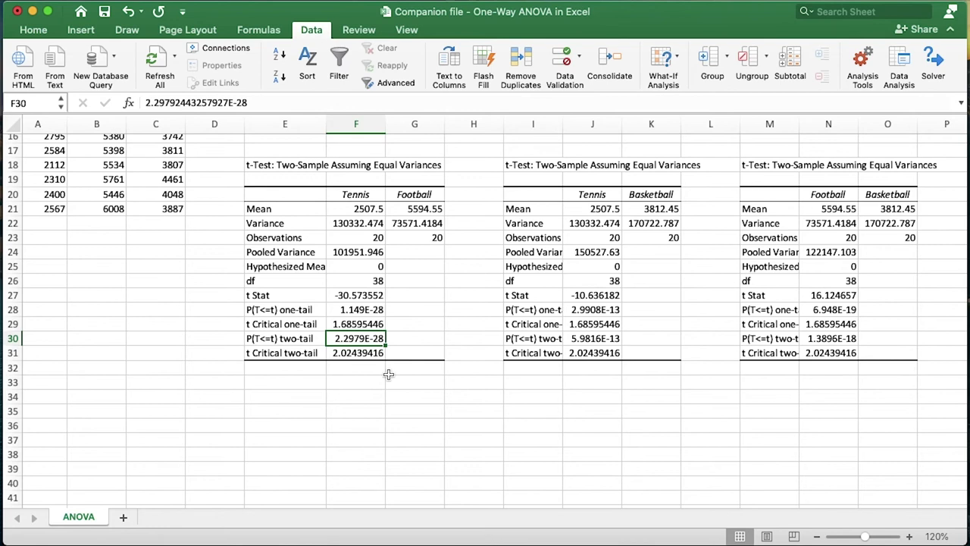
click(346, 419)
Enter Bonferroni-Adjustment in E34 and =0.05/3 in F34, widening column E.
click(345, 396)
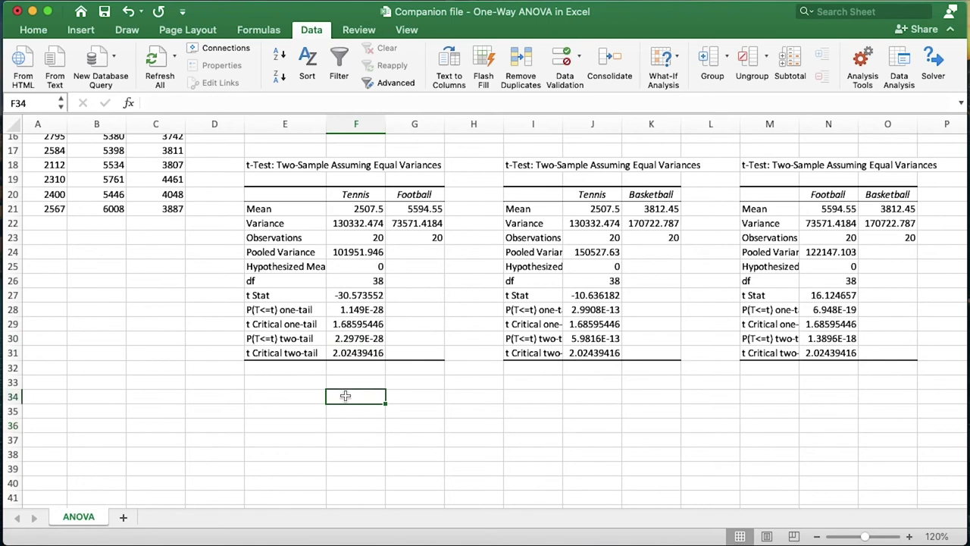
click(290, 401)
text(Bonferr)
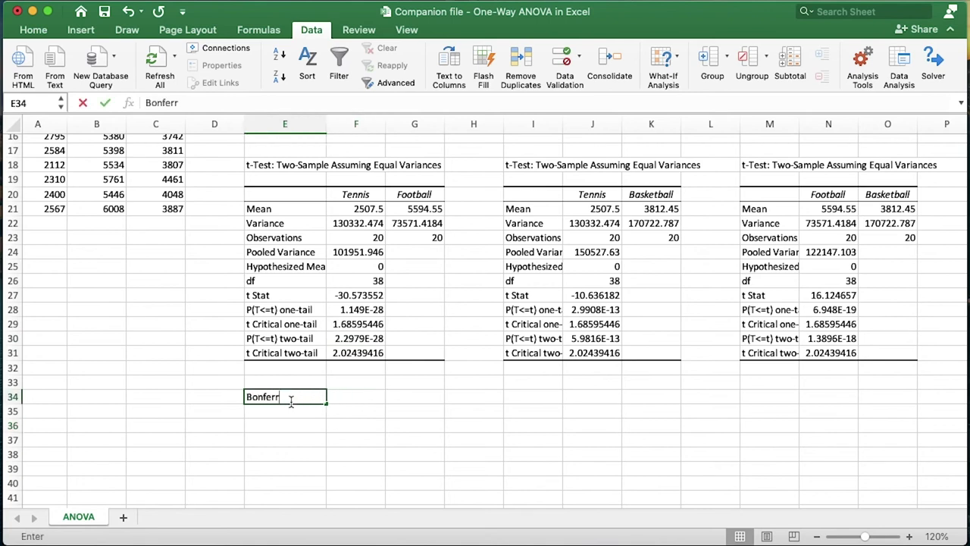
text(oni-Adjus)
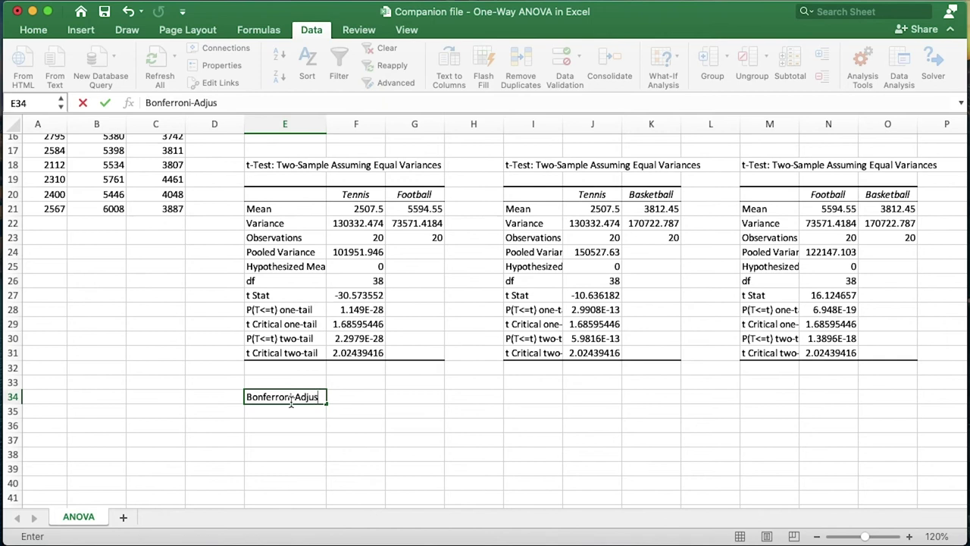
text(tment)
key(Return)
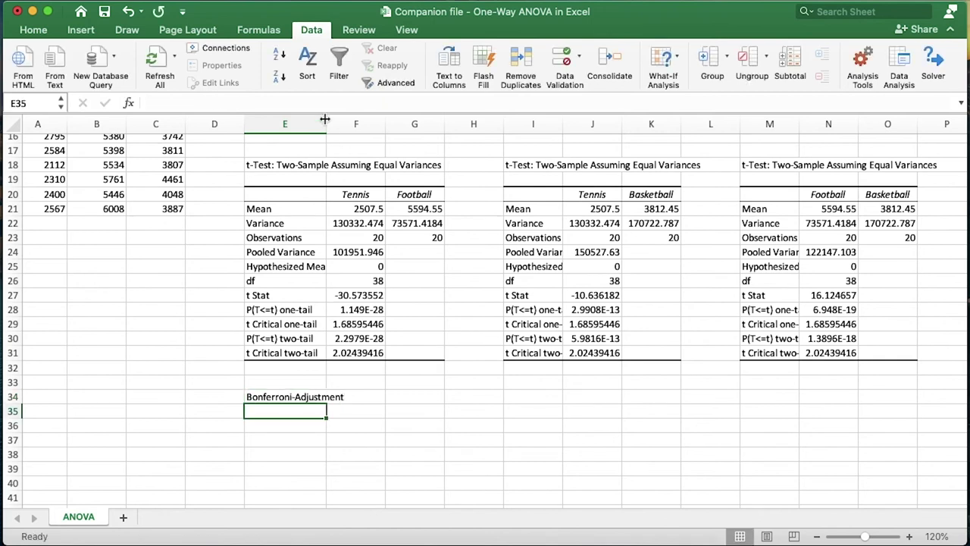
drag(324, 119, 348, 119)
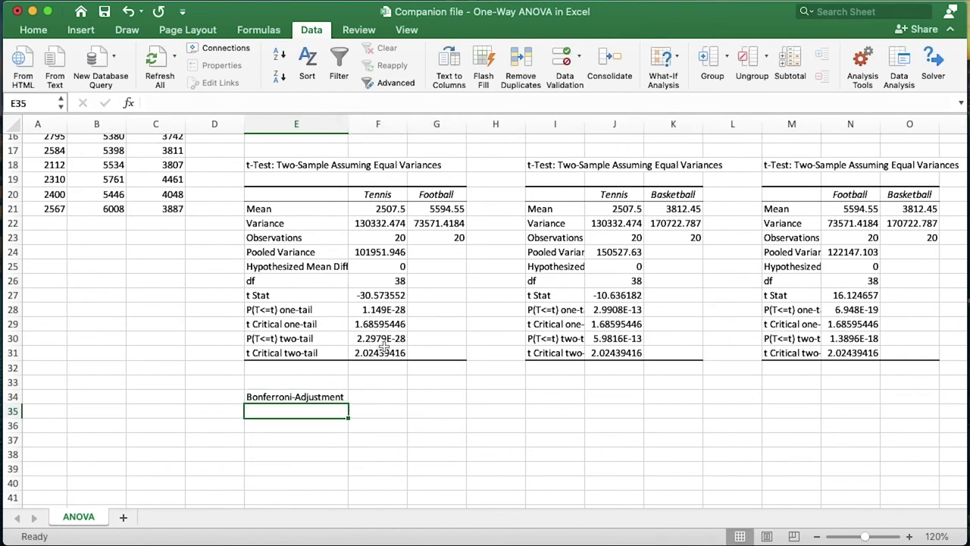
click(384, 399)
text(=0)
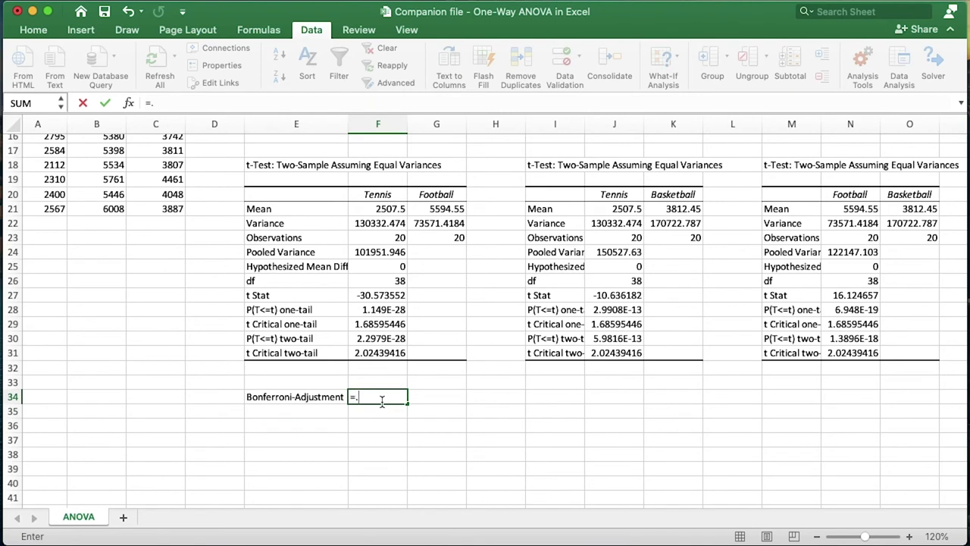
text(.05/3)
key(Return)
click(379, 398)
drag(405, 402, 406, 413)
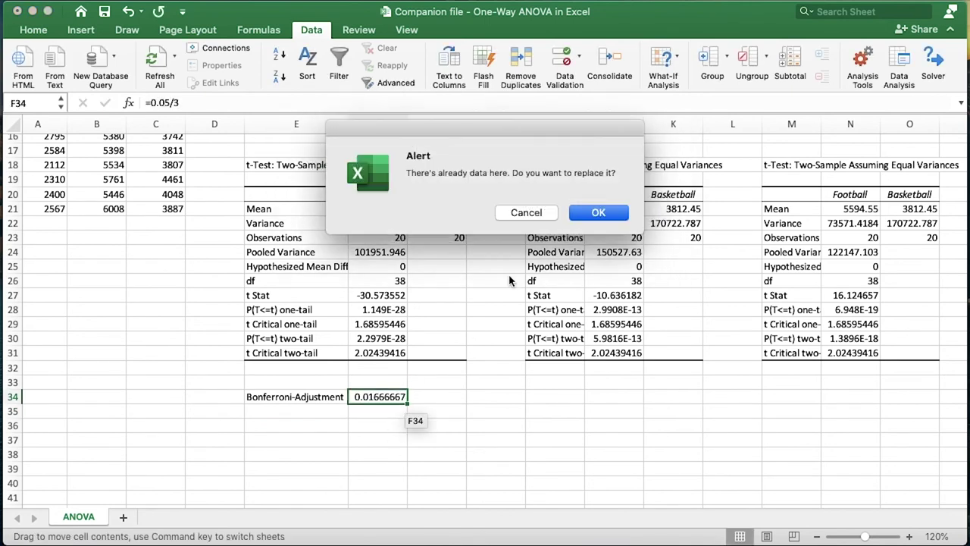
click(526, 214)
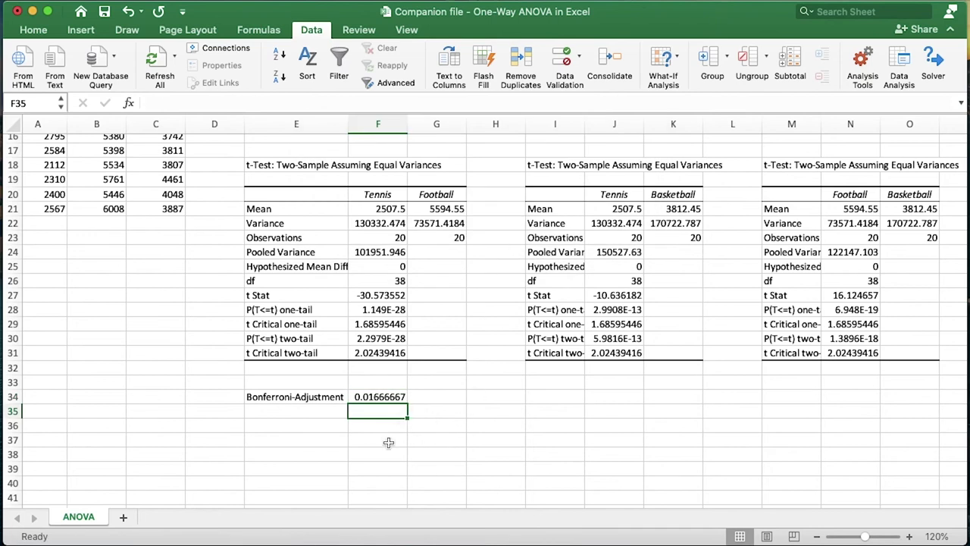
Enter Significant? in E35 and the check =F30<=F34 in F35, returning TRUE.
click(301, 416)
text(Sig)
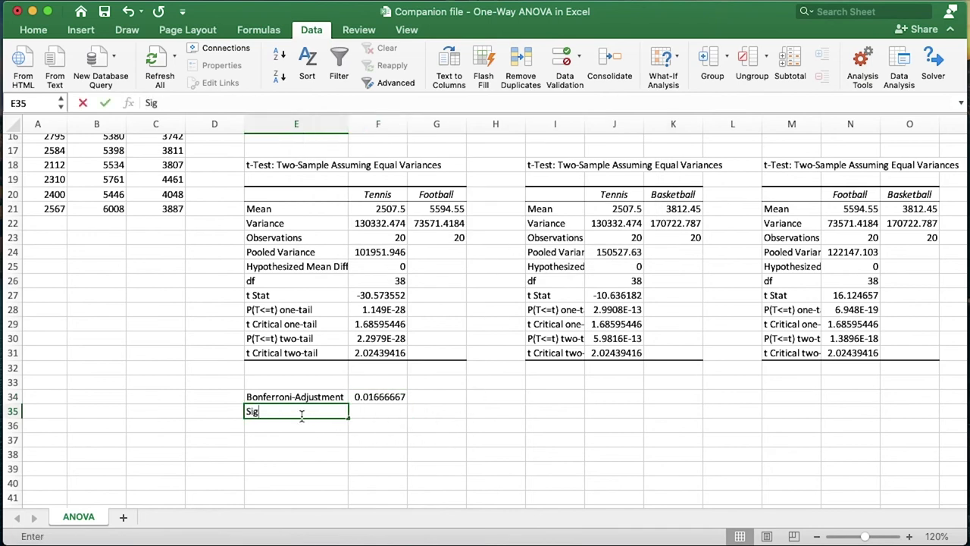
text(nificant)
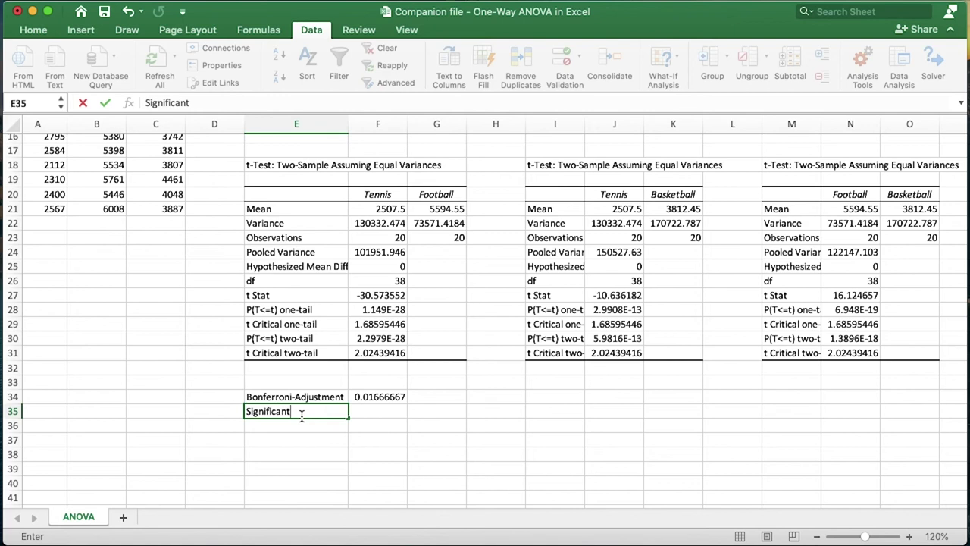
text(?)
click(379, 412)
text(=)
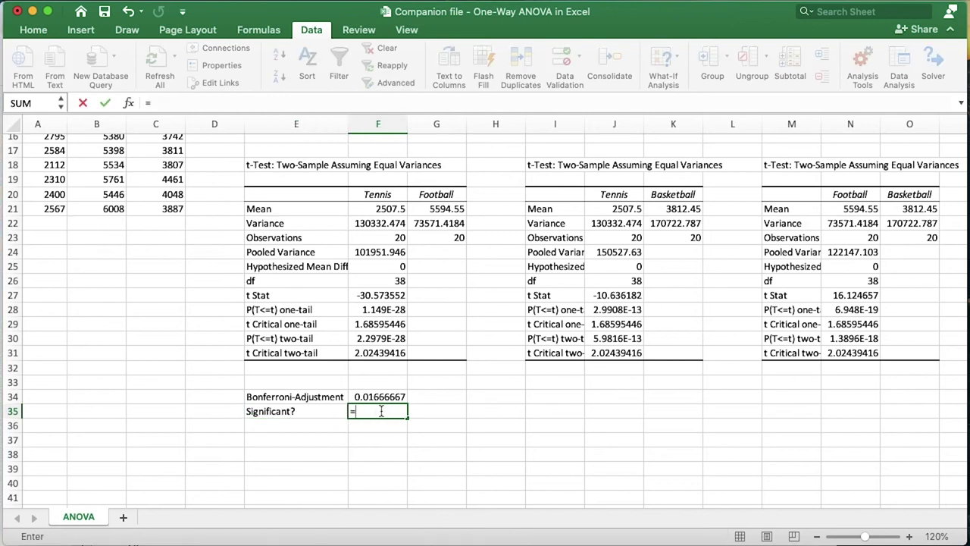
click(378, 340)
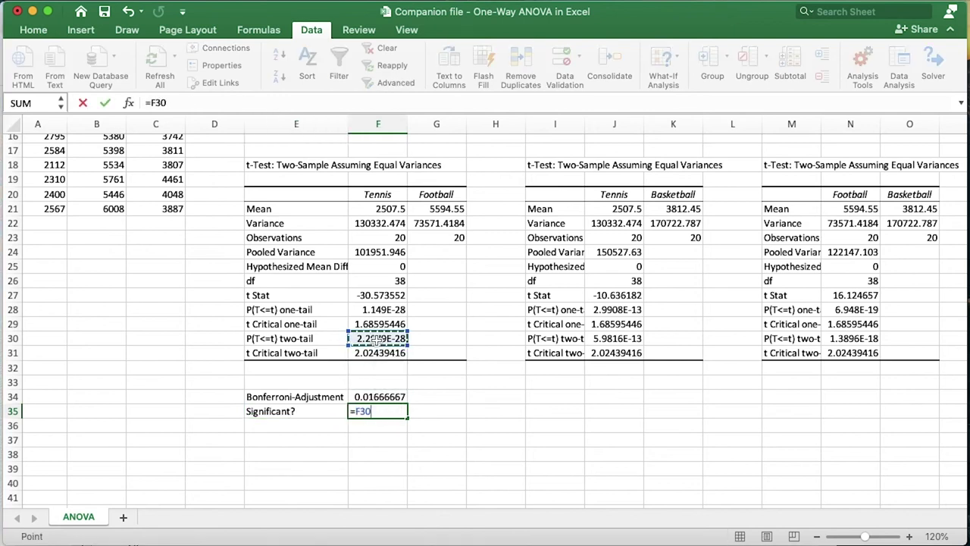
text(<=)
click(381, 397)
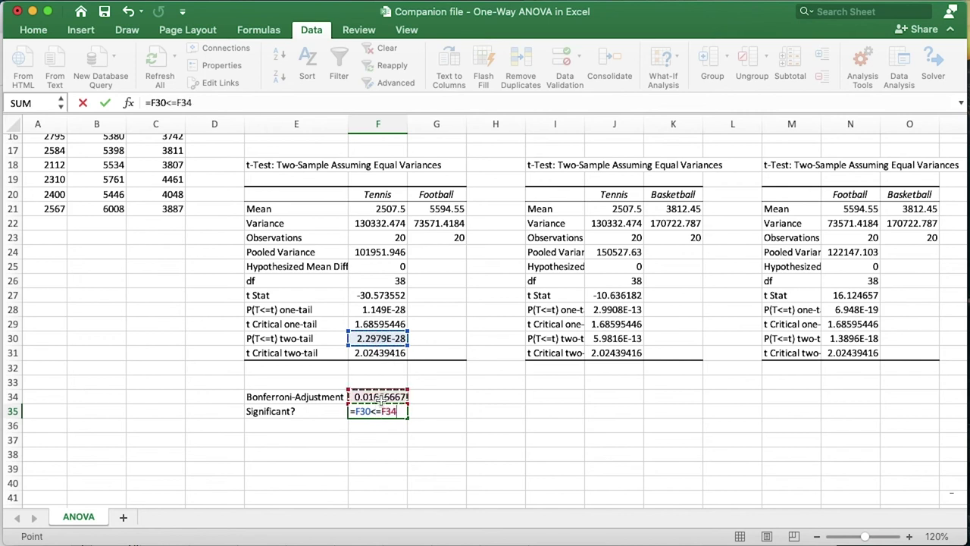
key(Return)
click(391, 409)
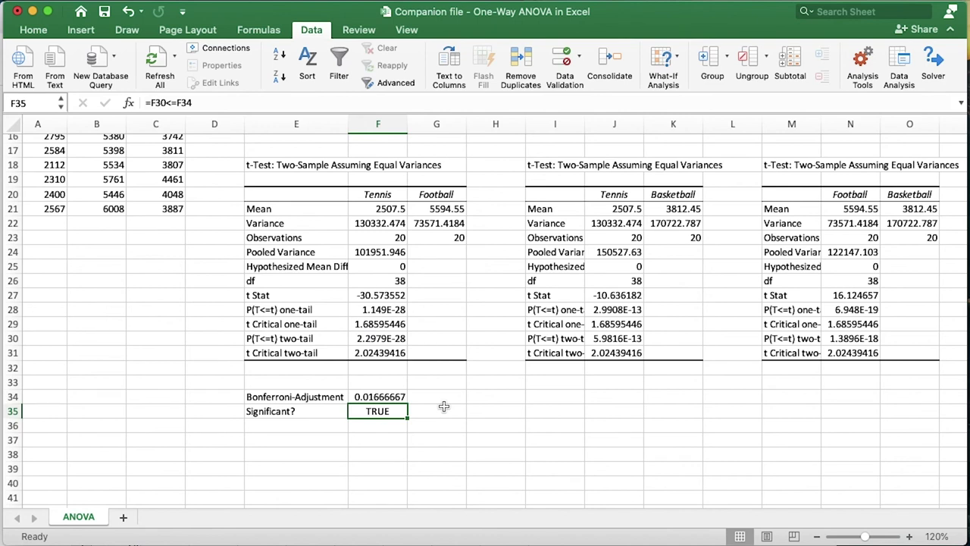
click(387, 189)
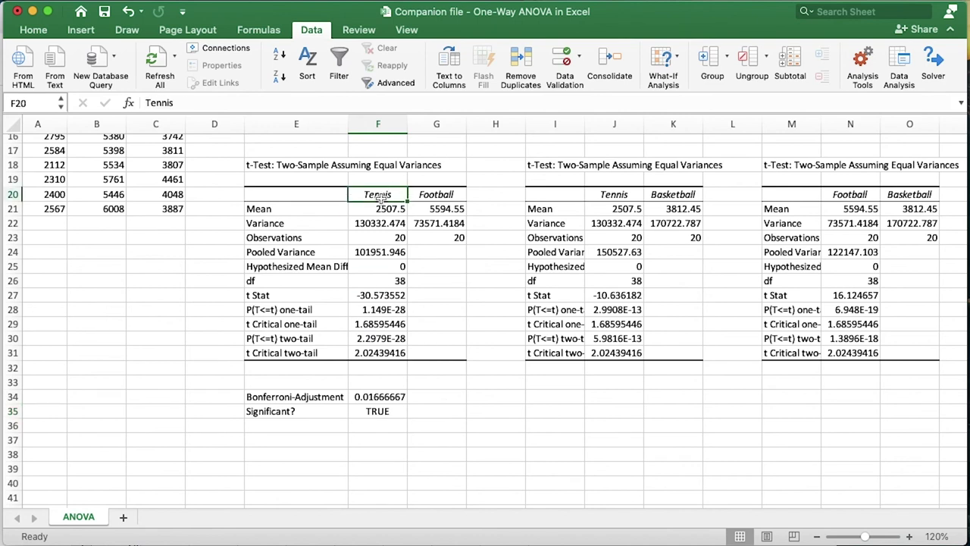
Copy the Bonferroni-Adjustment and Significant? block E34:F35.
click(436, 195)
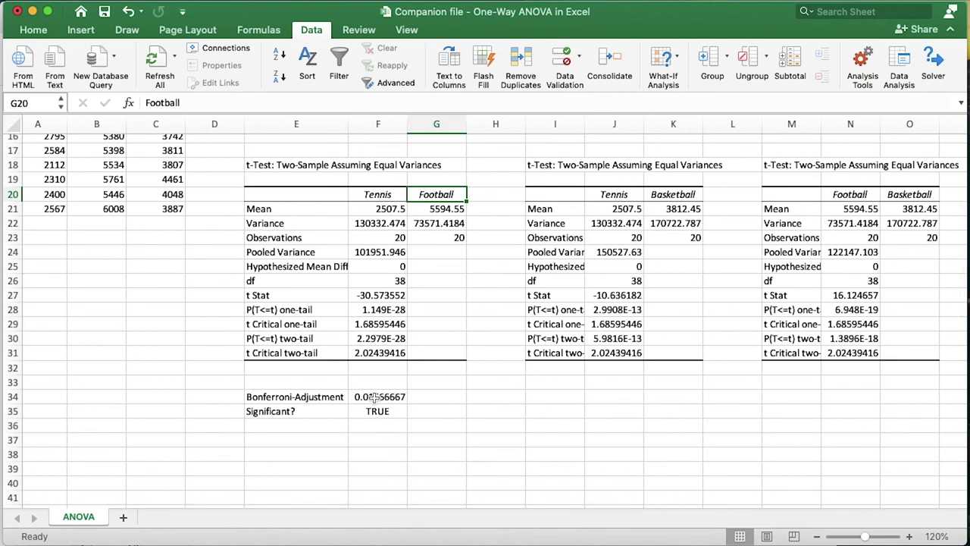
drag(336, 396, 379, 410)
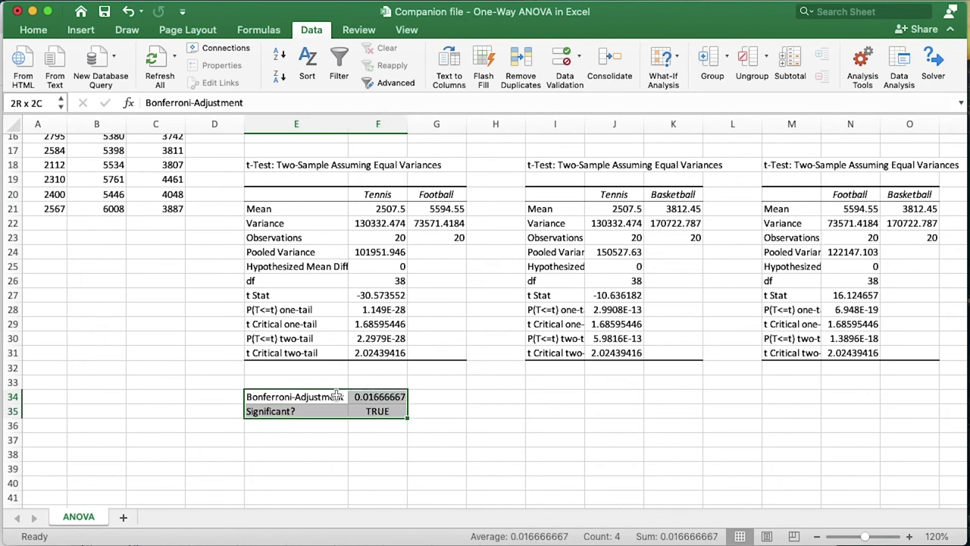
key(super+c)
Paste the block at I34 and M34 under the other two t-test tables.
click(555, 394)
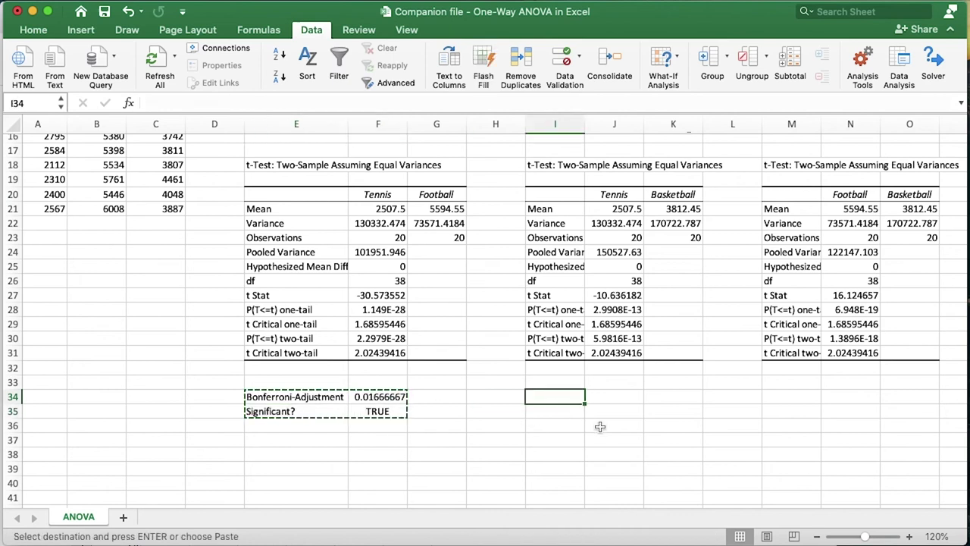
key(super+v)
click(788, 396)
key(super+v)
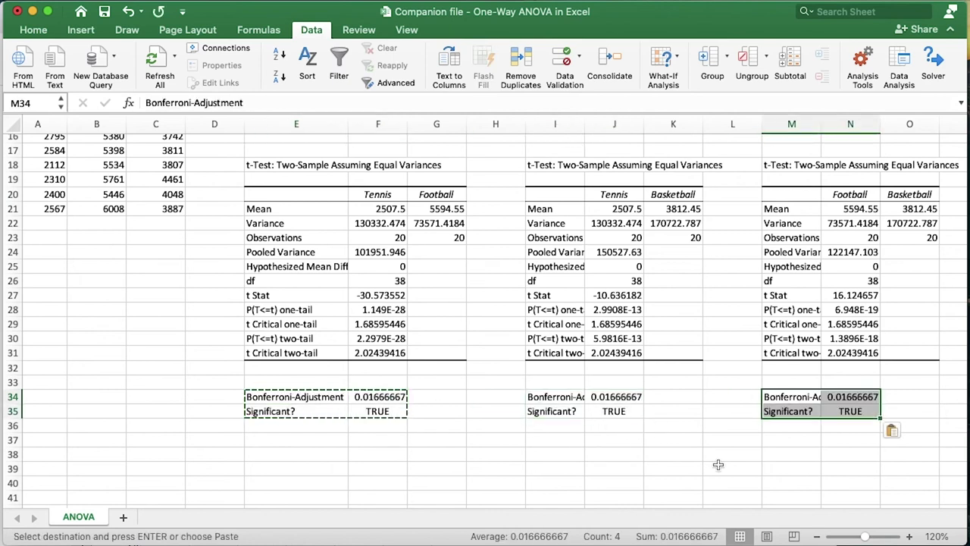
scroll(718, 465, right, 3)
scroll(718, 465, right, 2)
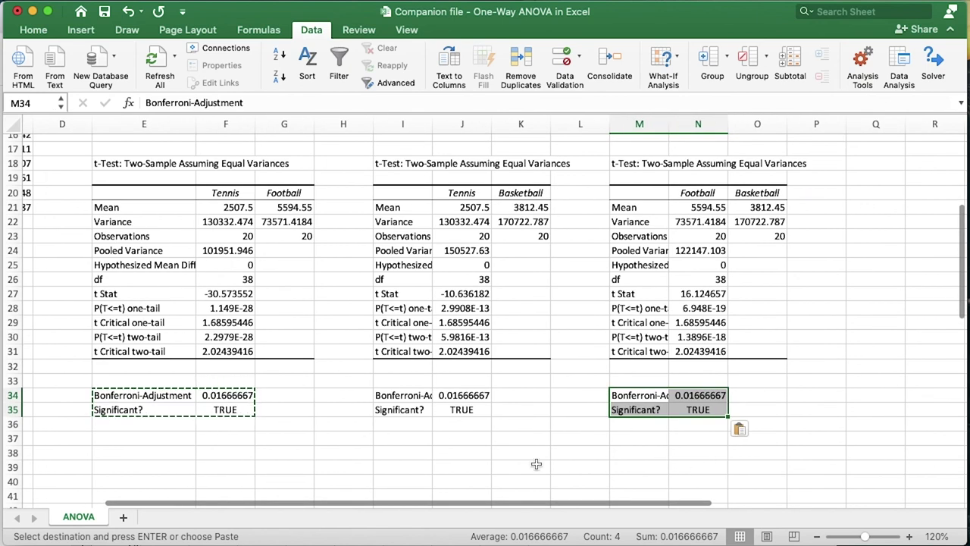
click(494, 451)
click(454, 399)
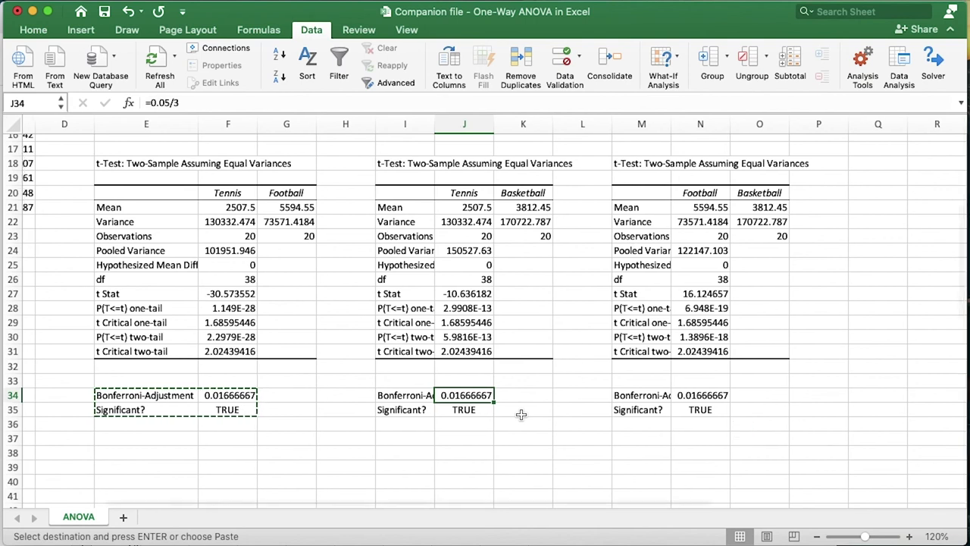
scroll(521, 415, up, 5)
scroll(521, 414, left, 3)
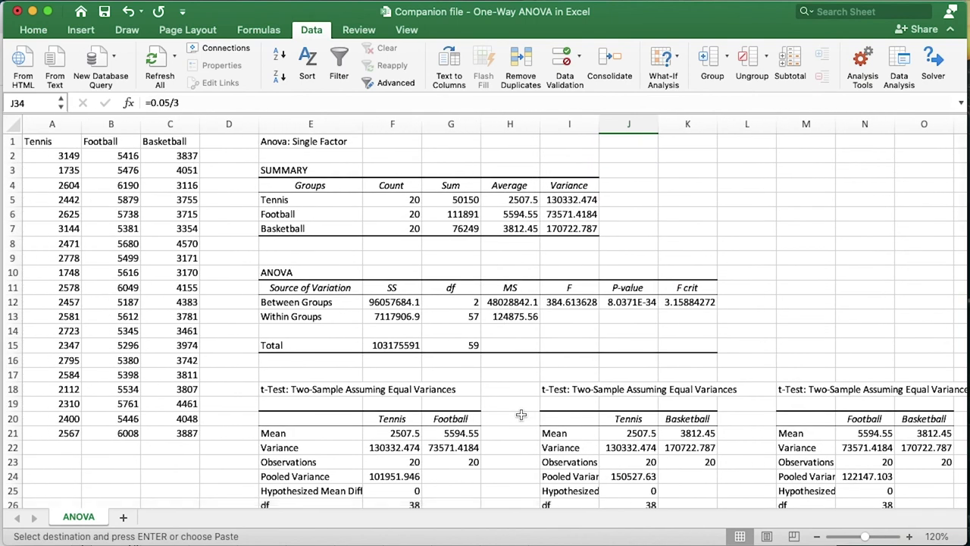